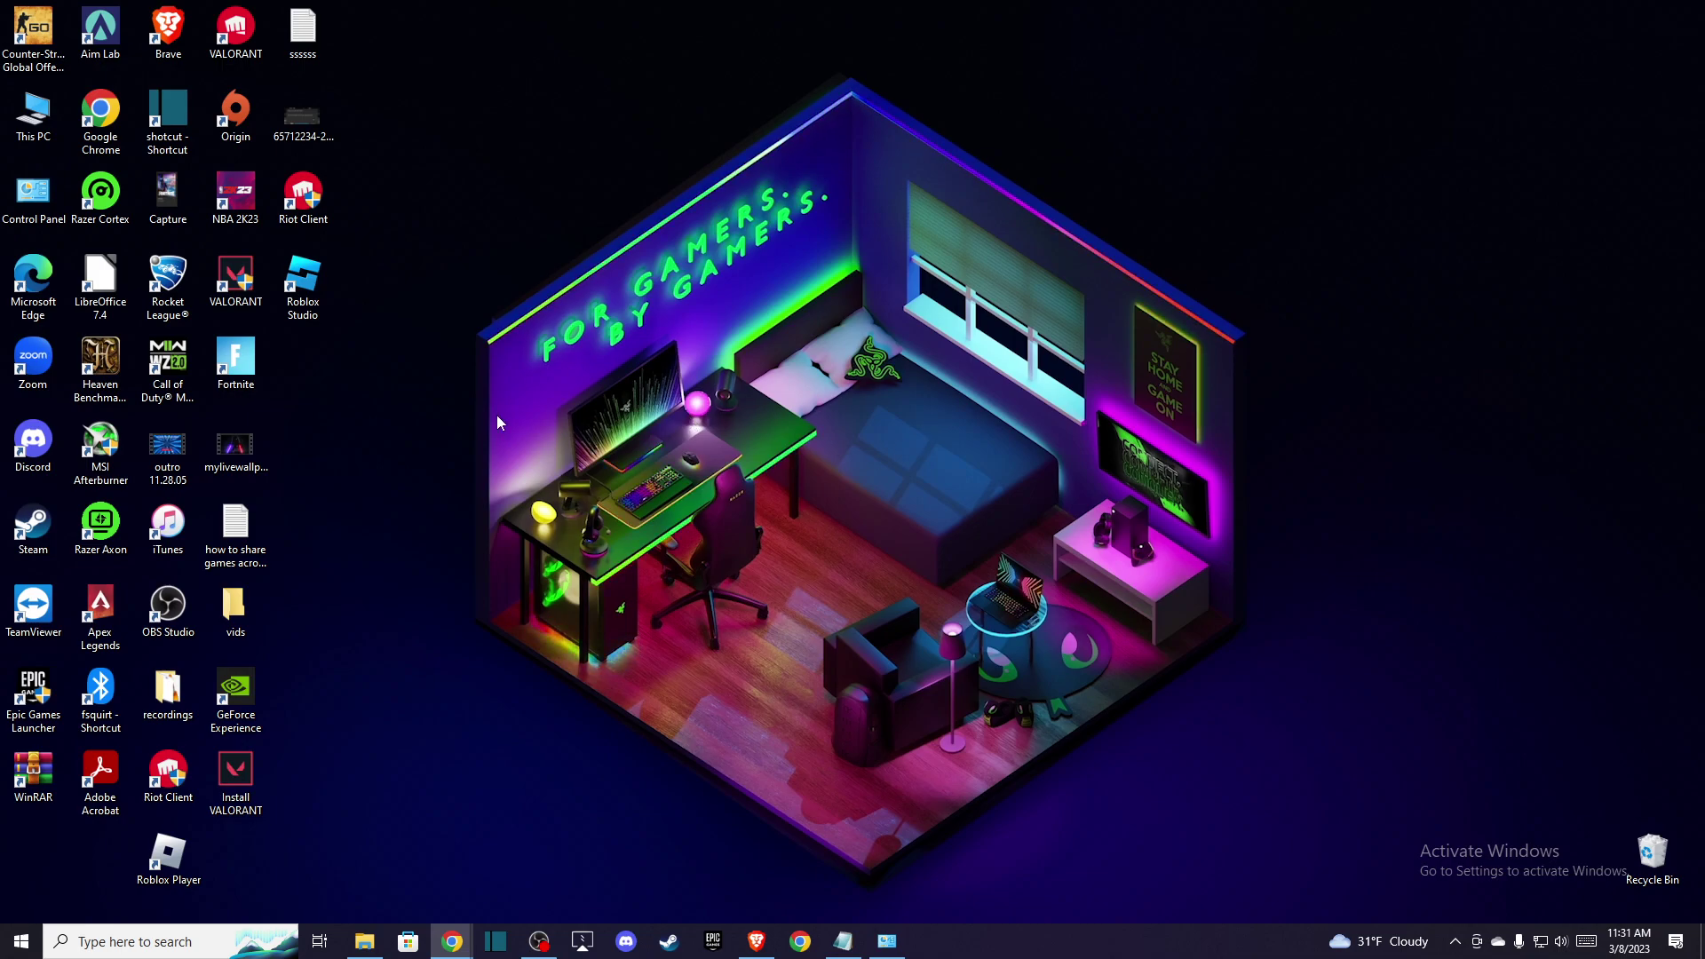
Run Check for updates in Windows Update so the Defender security intelligence update installs, then minimize Settings
{"action": "right_click", "coordinate": [301, 308]}
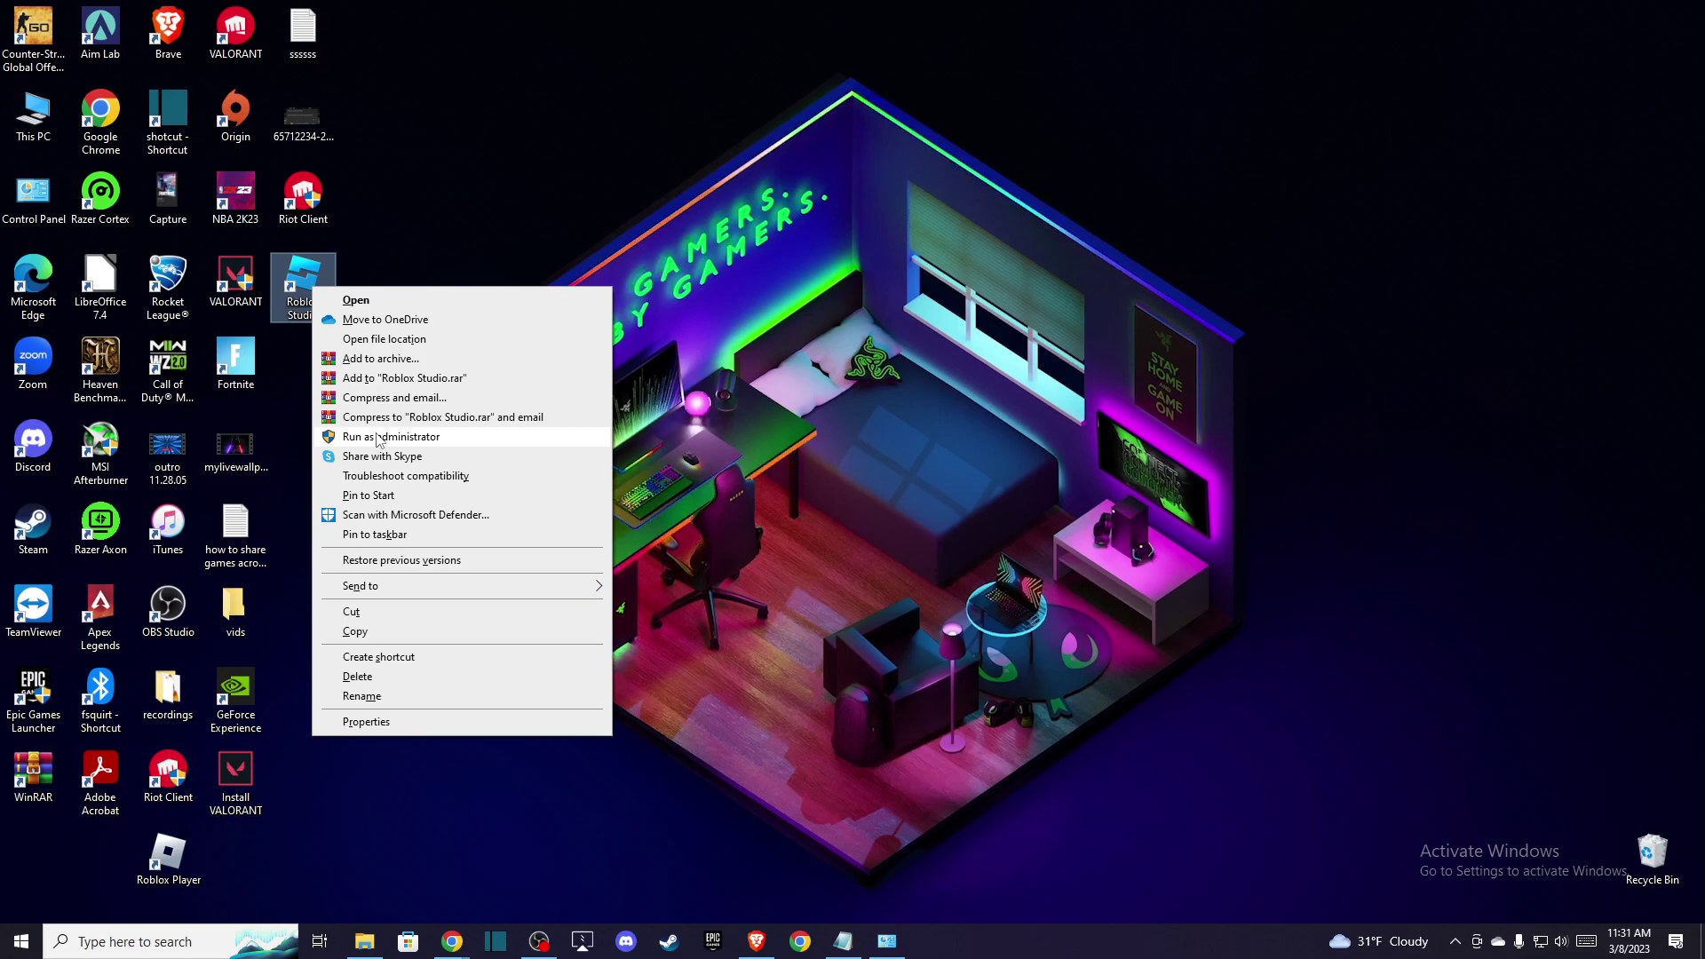
{"action": "left_click", "coordinate": [888, 480]}
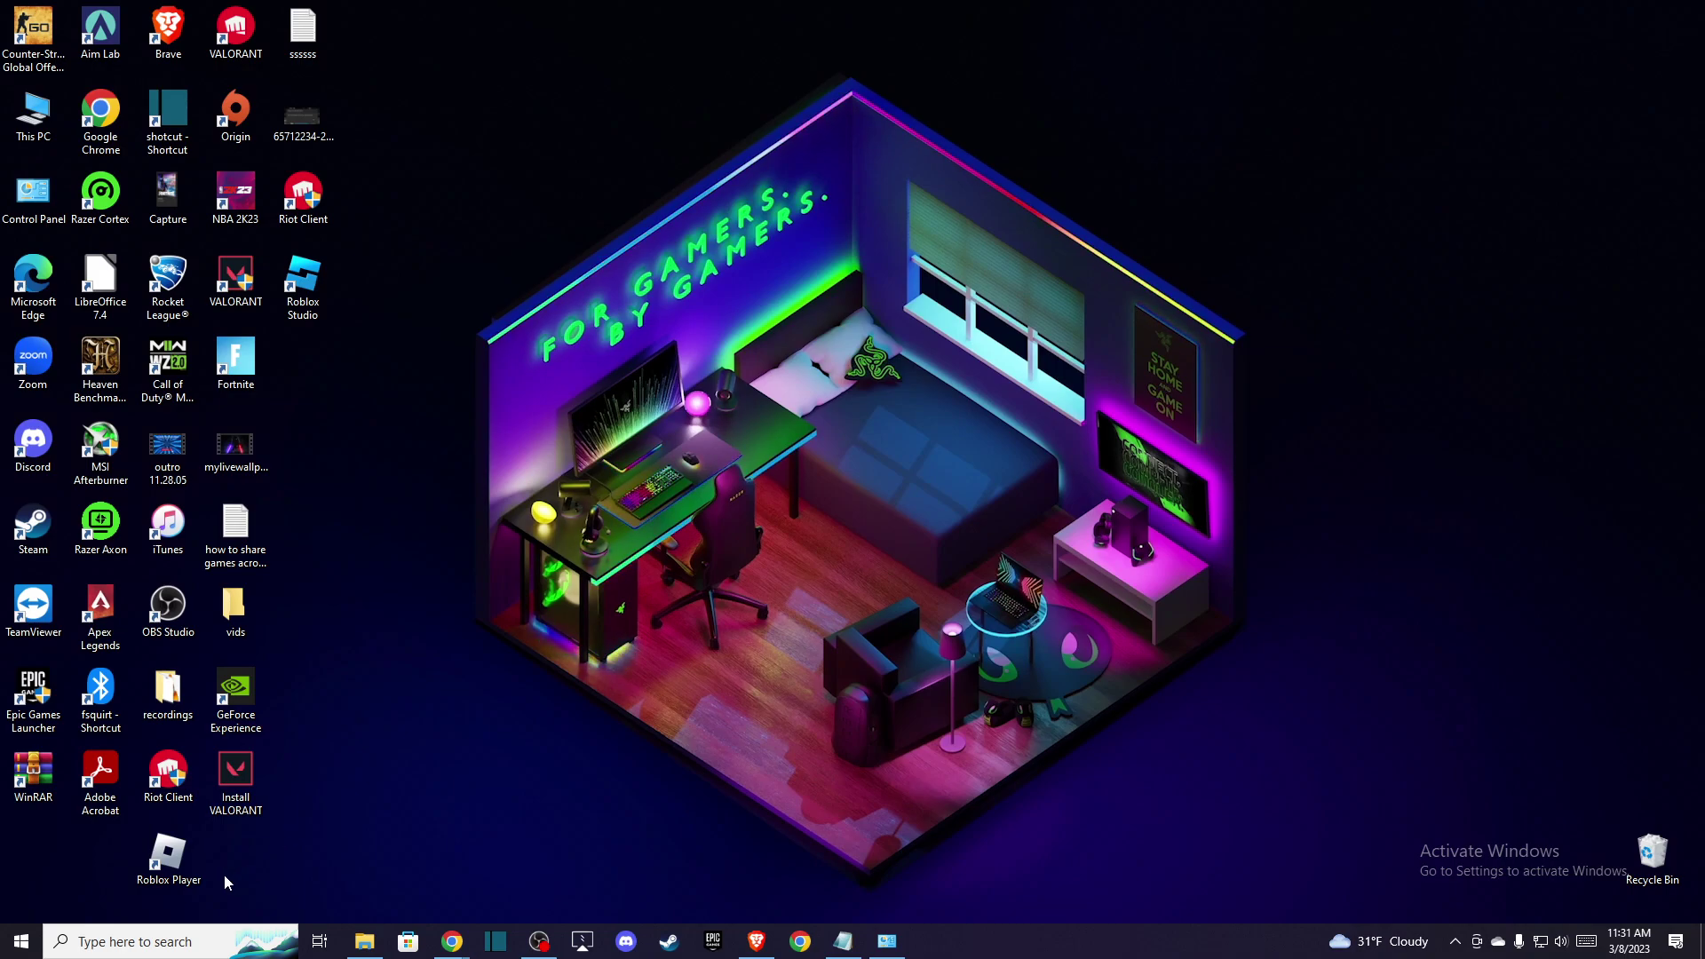
{"action": "left_click", "coordinate": [147, 937]}
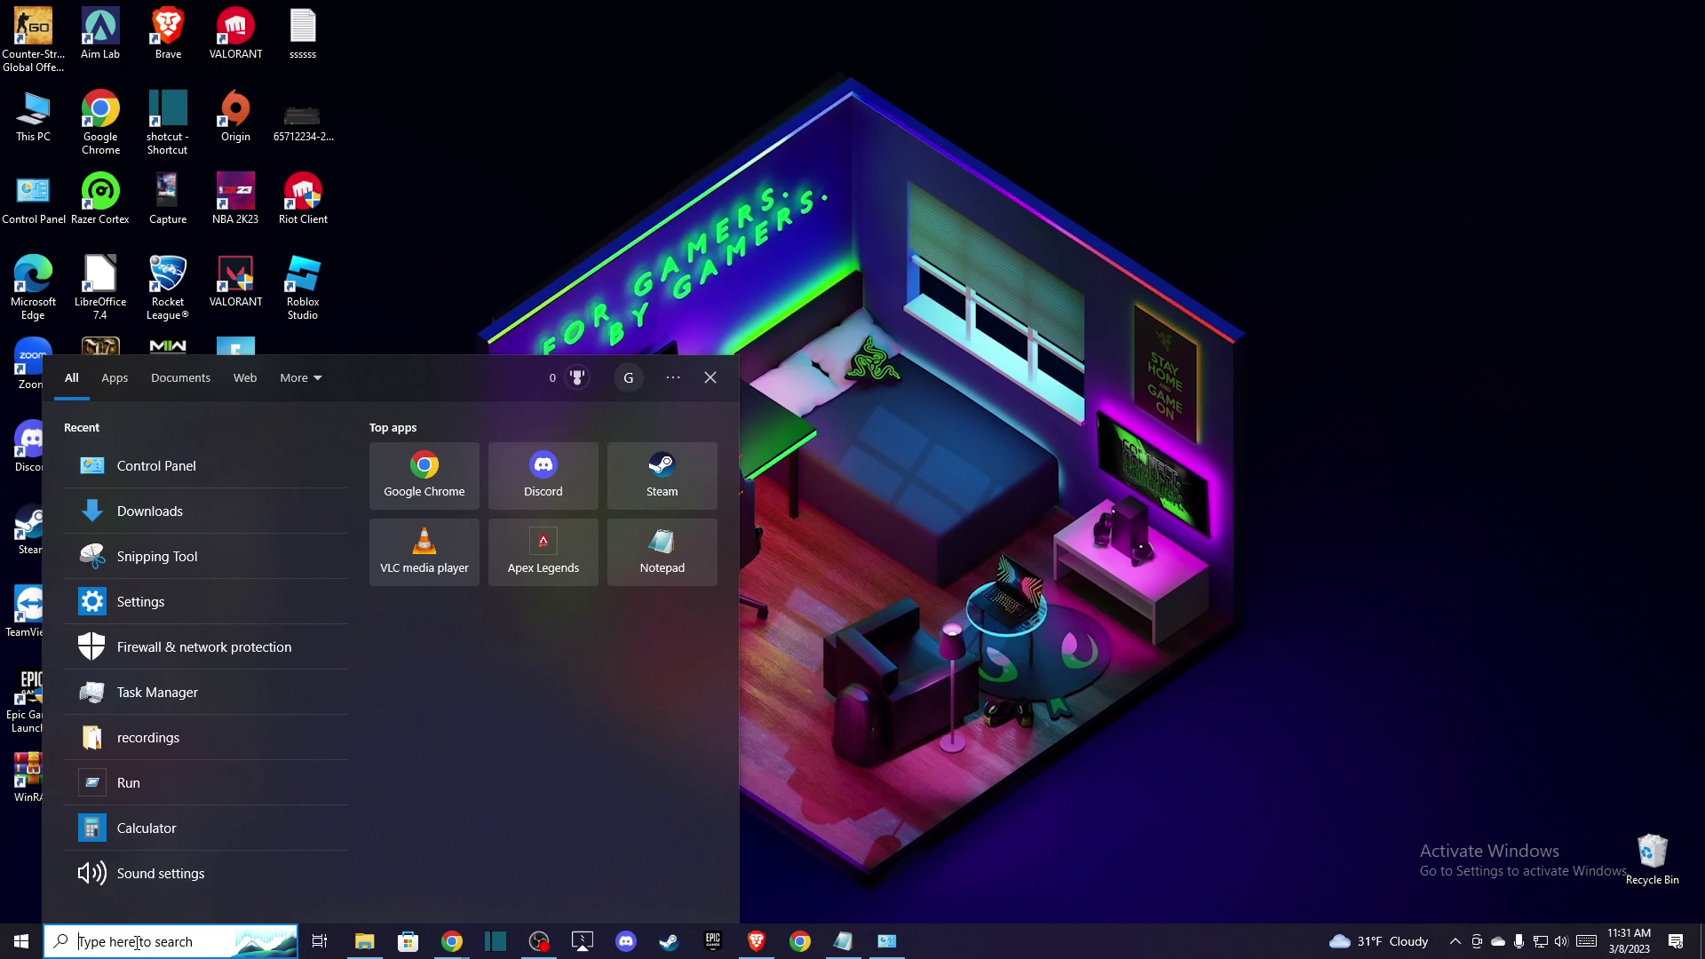
{"action": "type", "text": "CHECK"}
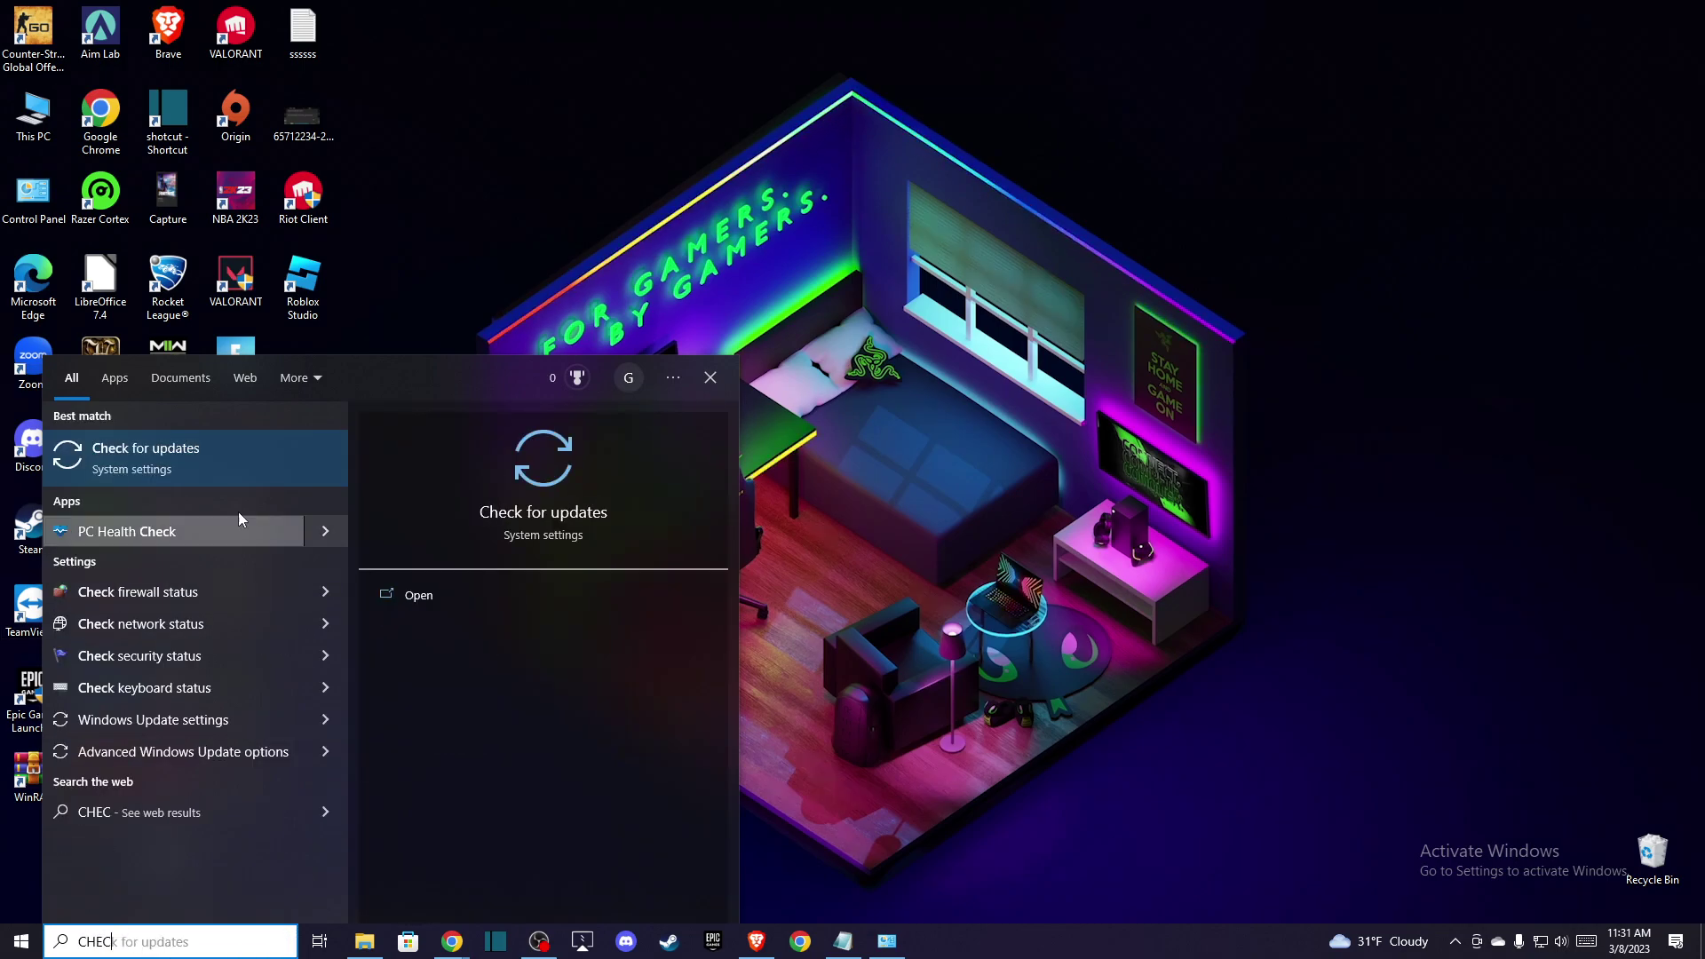
{"action": "key", "text": "Return"}
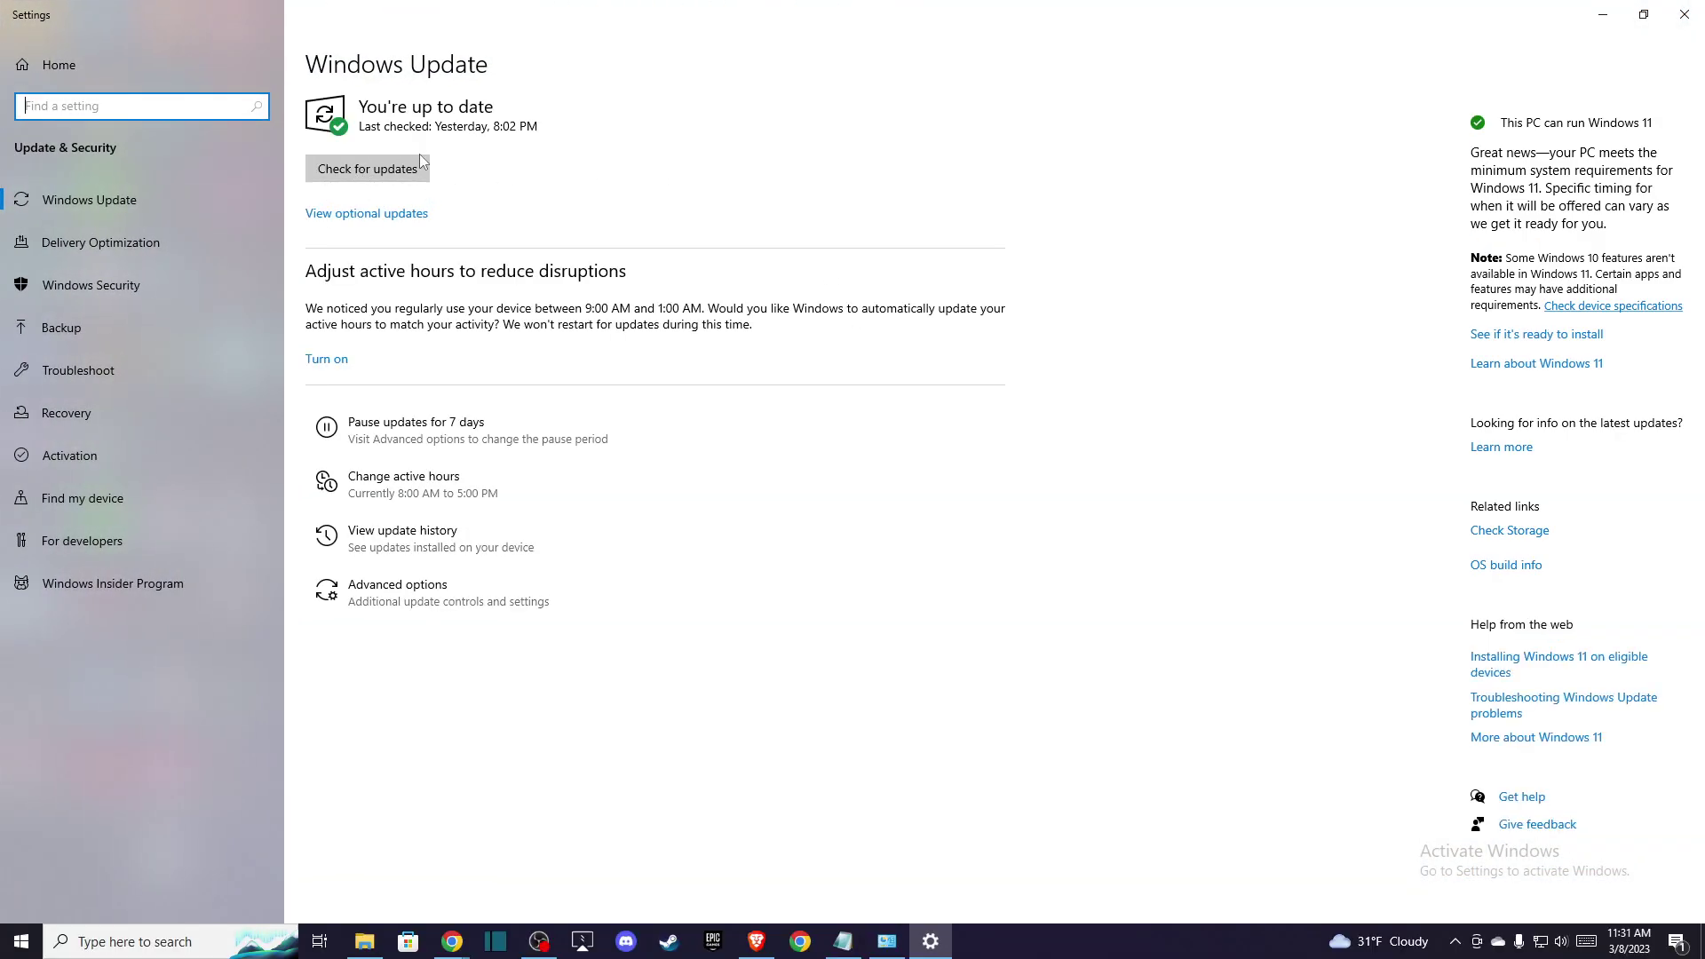
{"action": "left_click", "coordinate": [359, 169]}
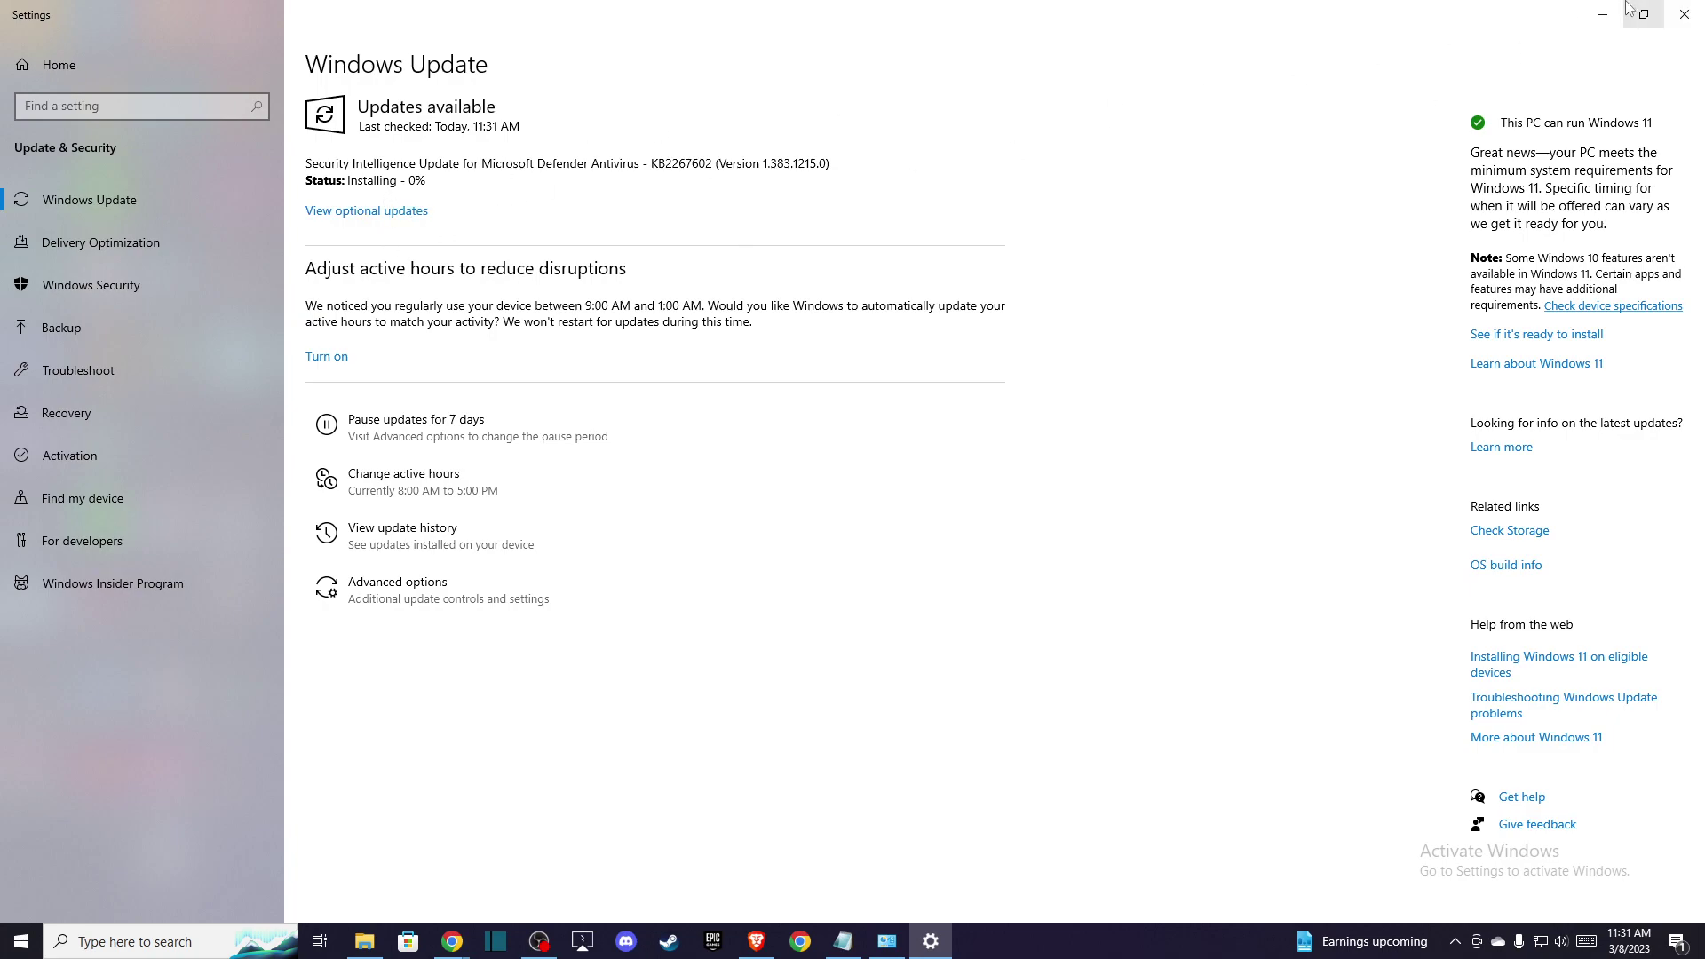
{"action": "left_click", "coordinate": [1603, 15]}
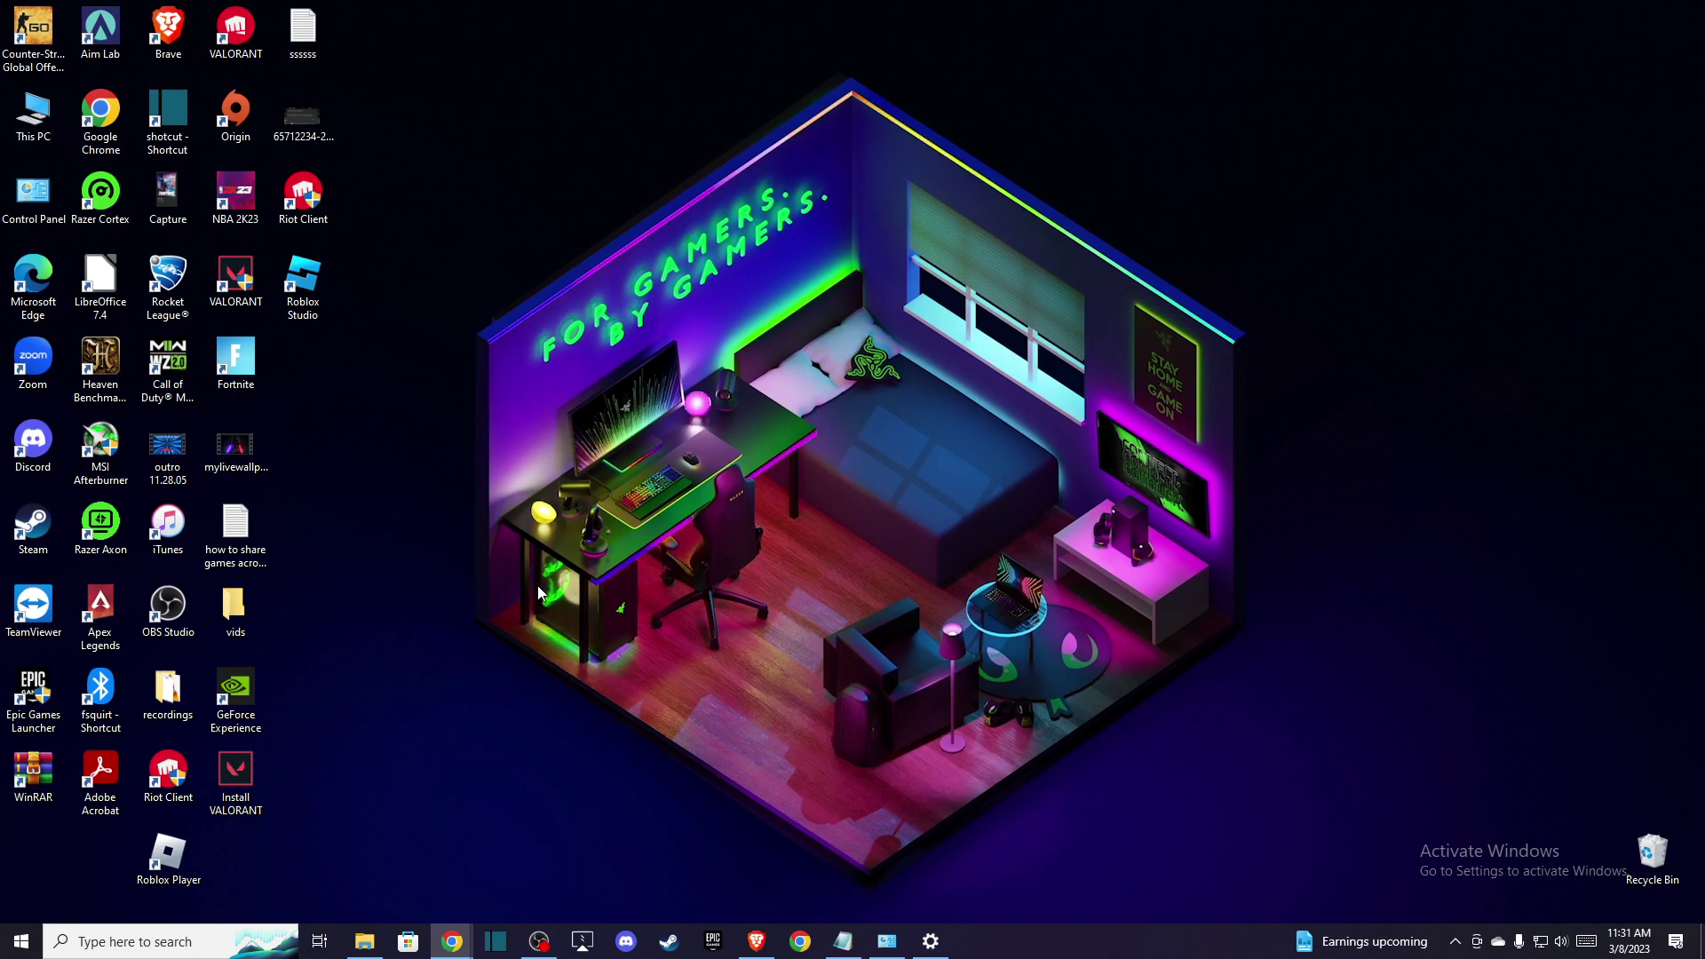
Check GeForce Experience's Drivers page for updates, confirming Game Ready driver 531.18, then minimize it
{"action": "double_click", "coordinate": [244, 694]}
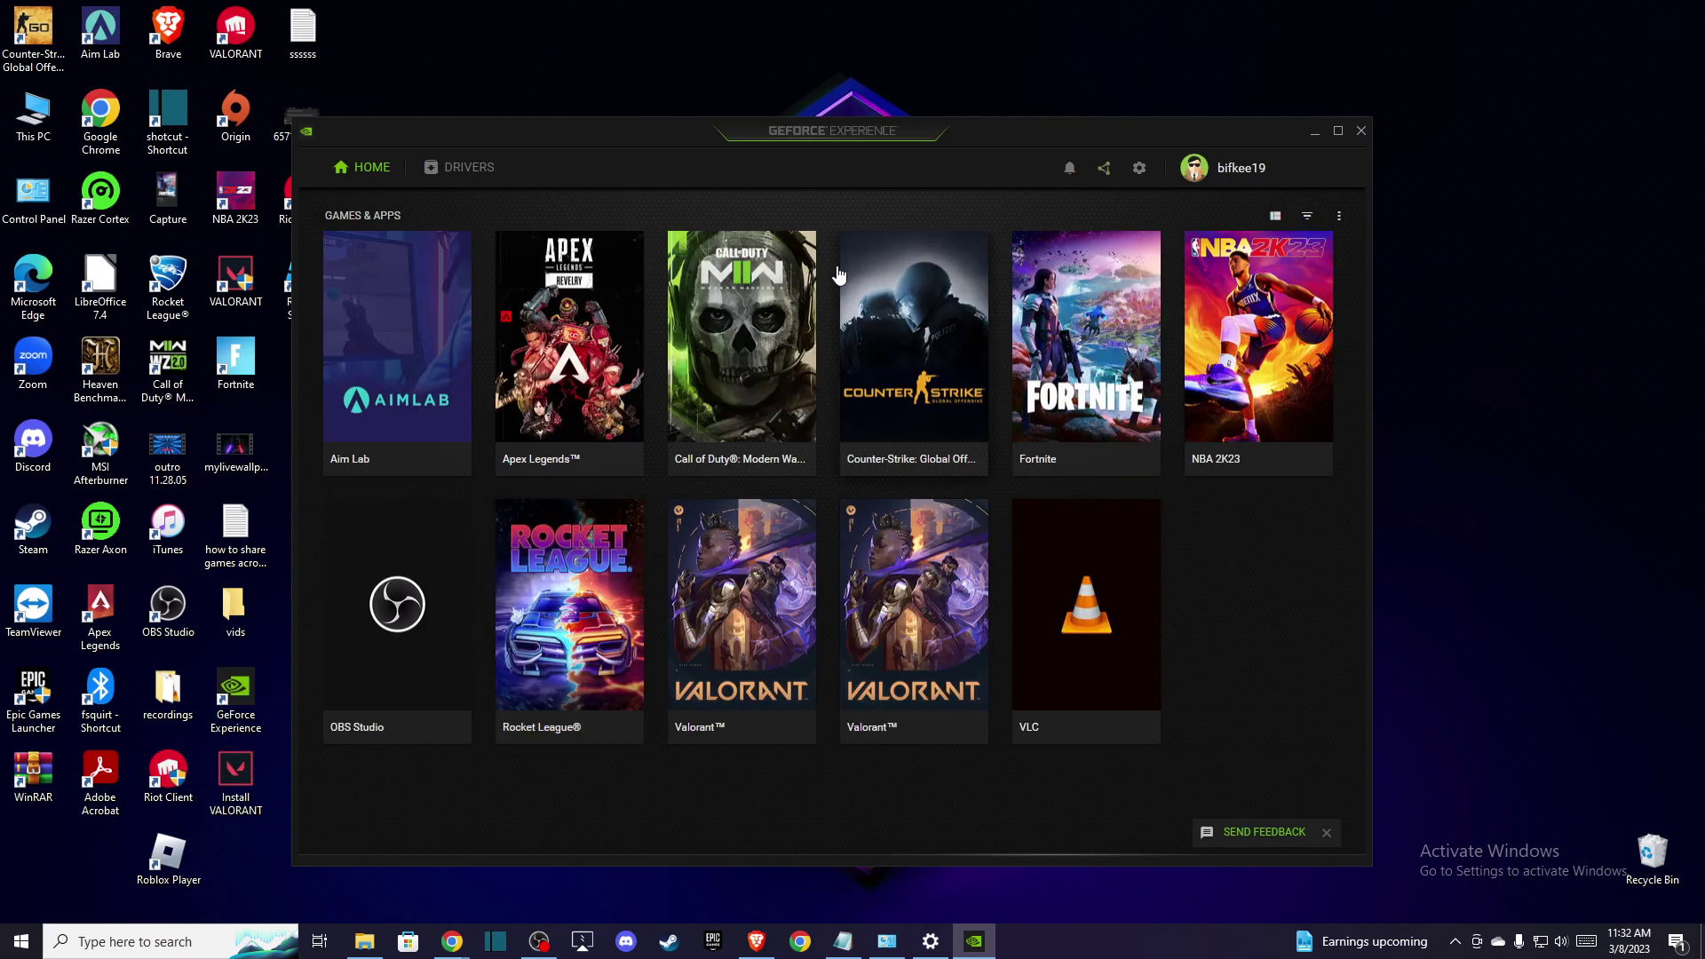
{"action": "left_click", "coordinate": [452, 169]}
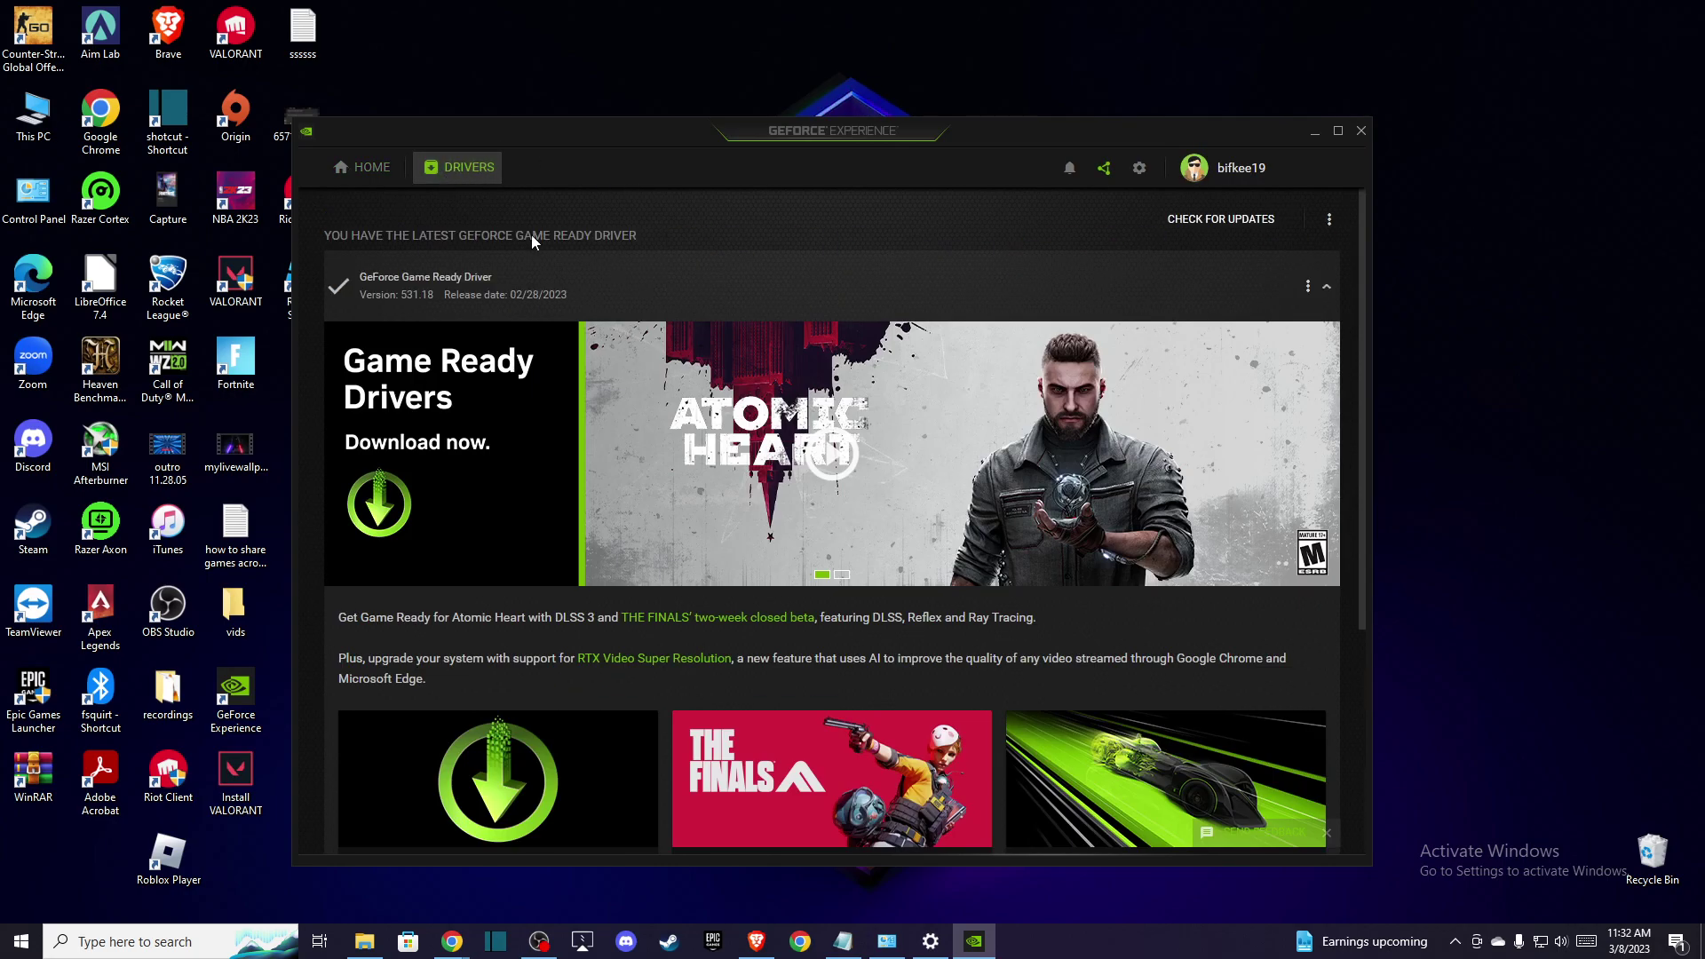
{"action": "left_click", "coordinate": [1226, 219]}
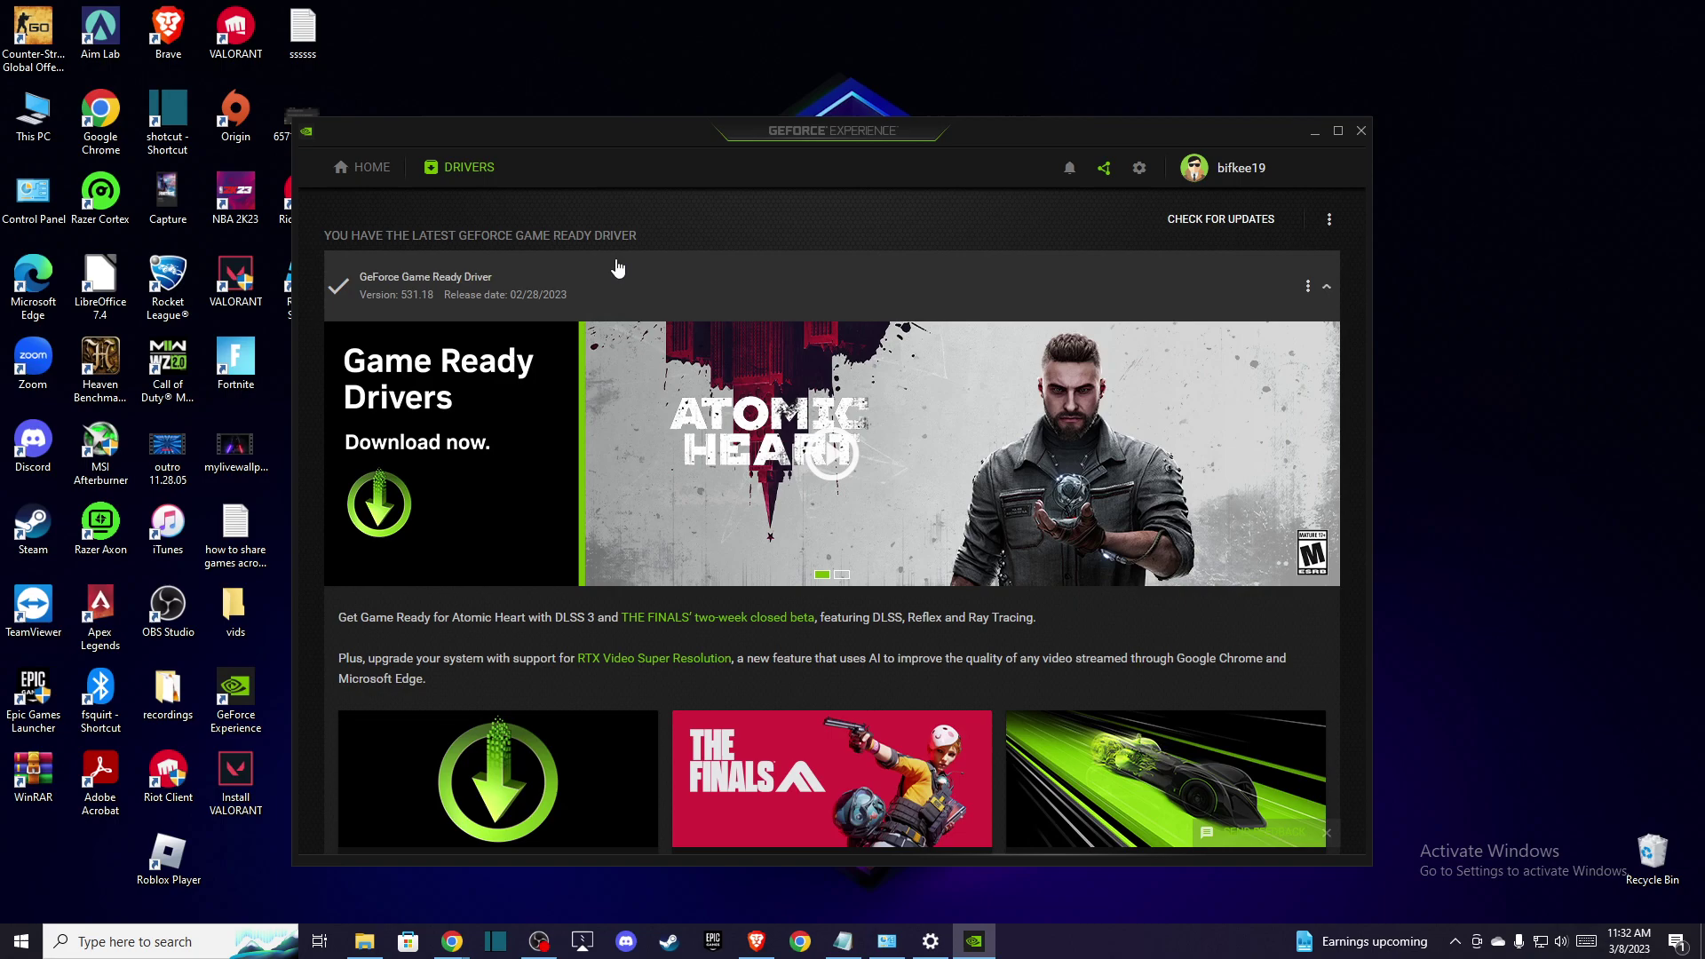
{"action": "left_click", "coordinate": [1313, 132]}
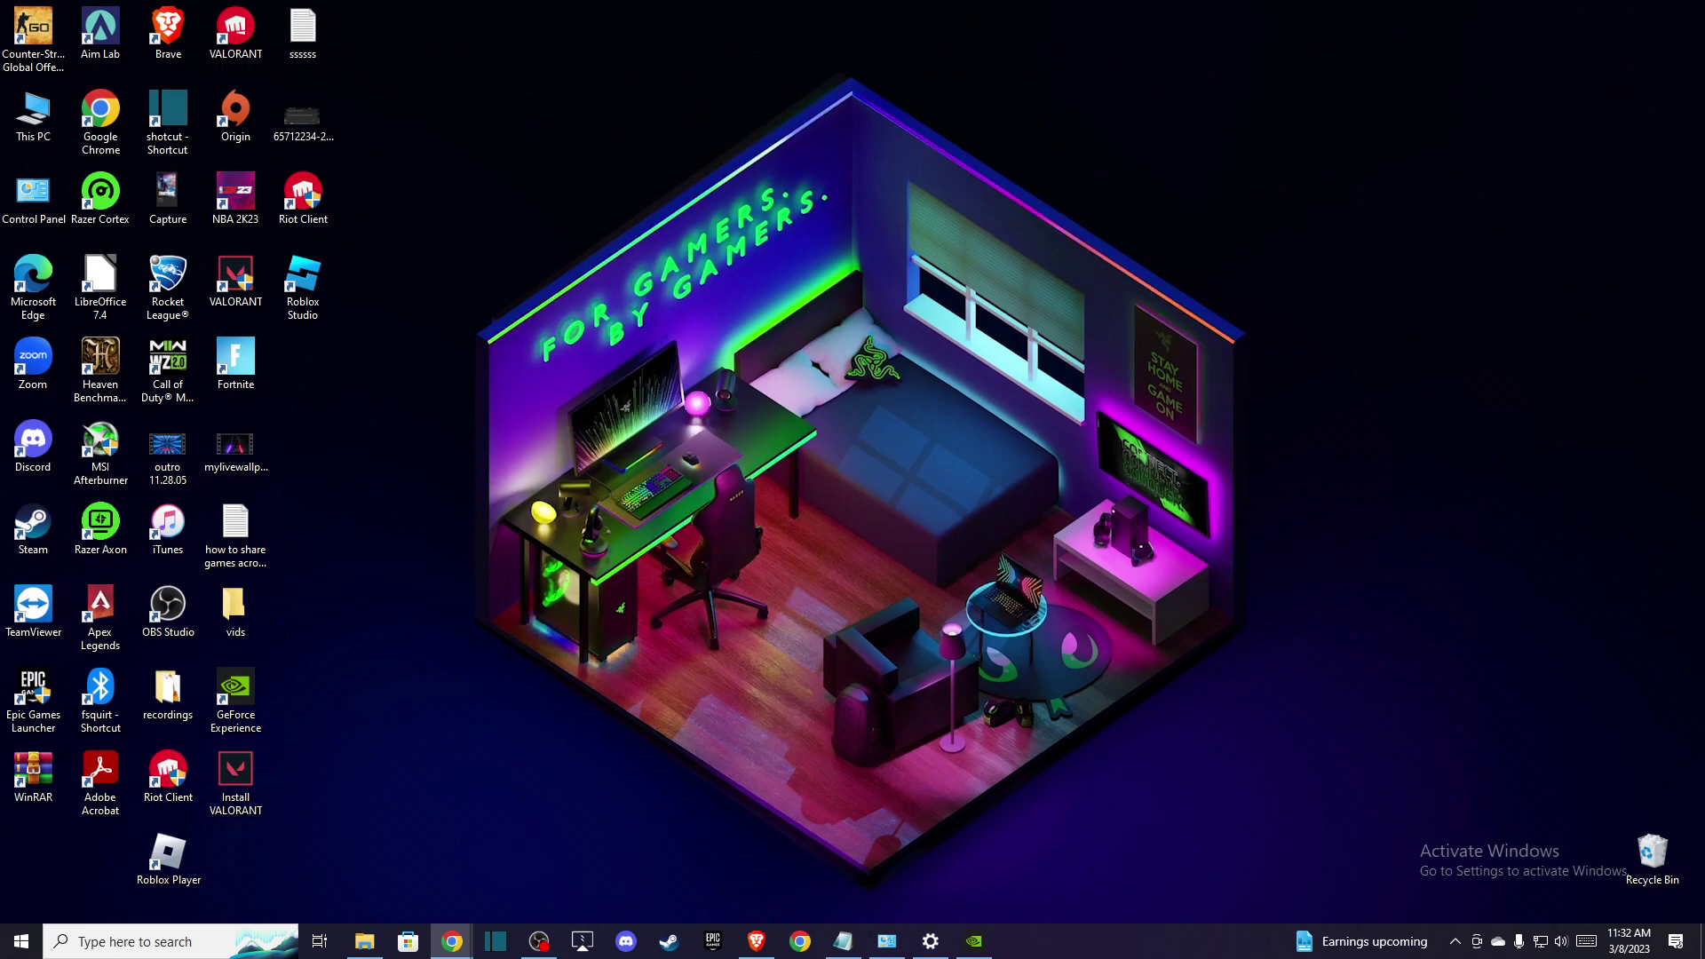
Open the firewall's allowed-apps list from Firewall & network protection and unlock it with Change settings
{"action": "left_click", "coordinate": [136, 948]}
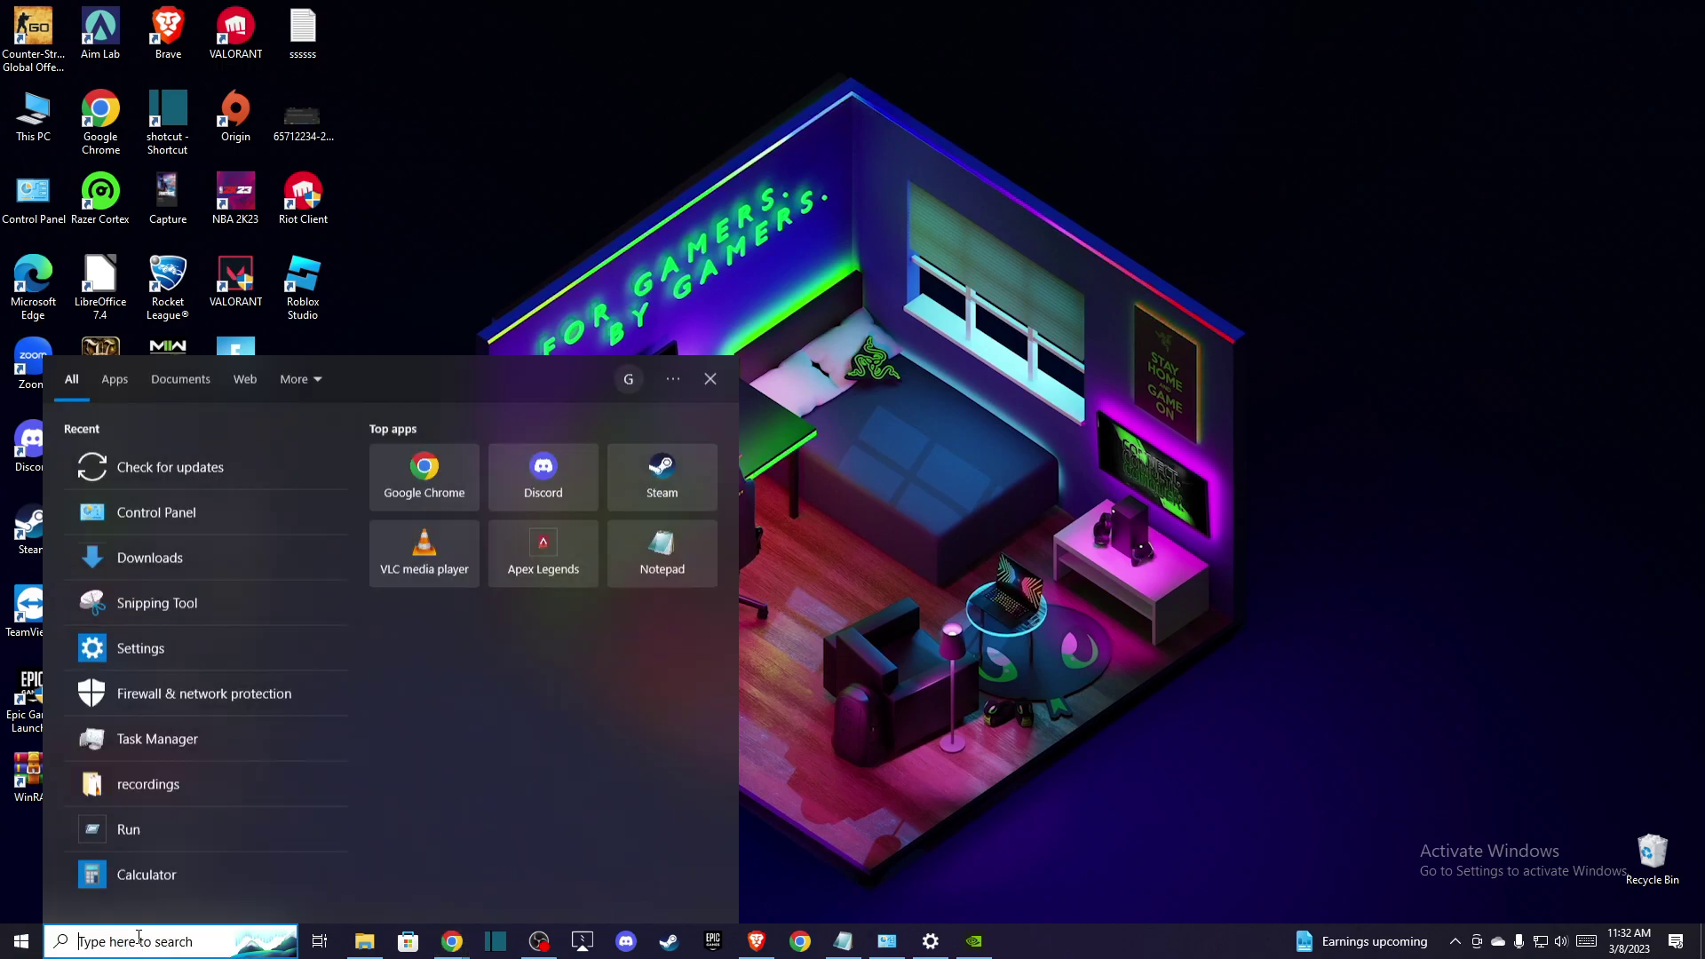
{"action": "left_click", "coordinate": [164, 700]}
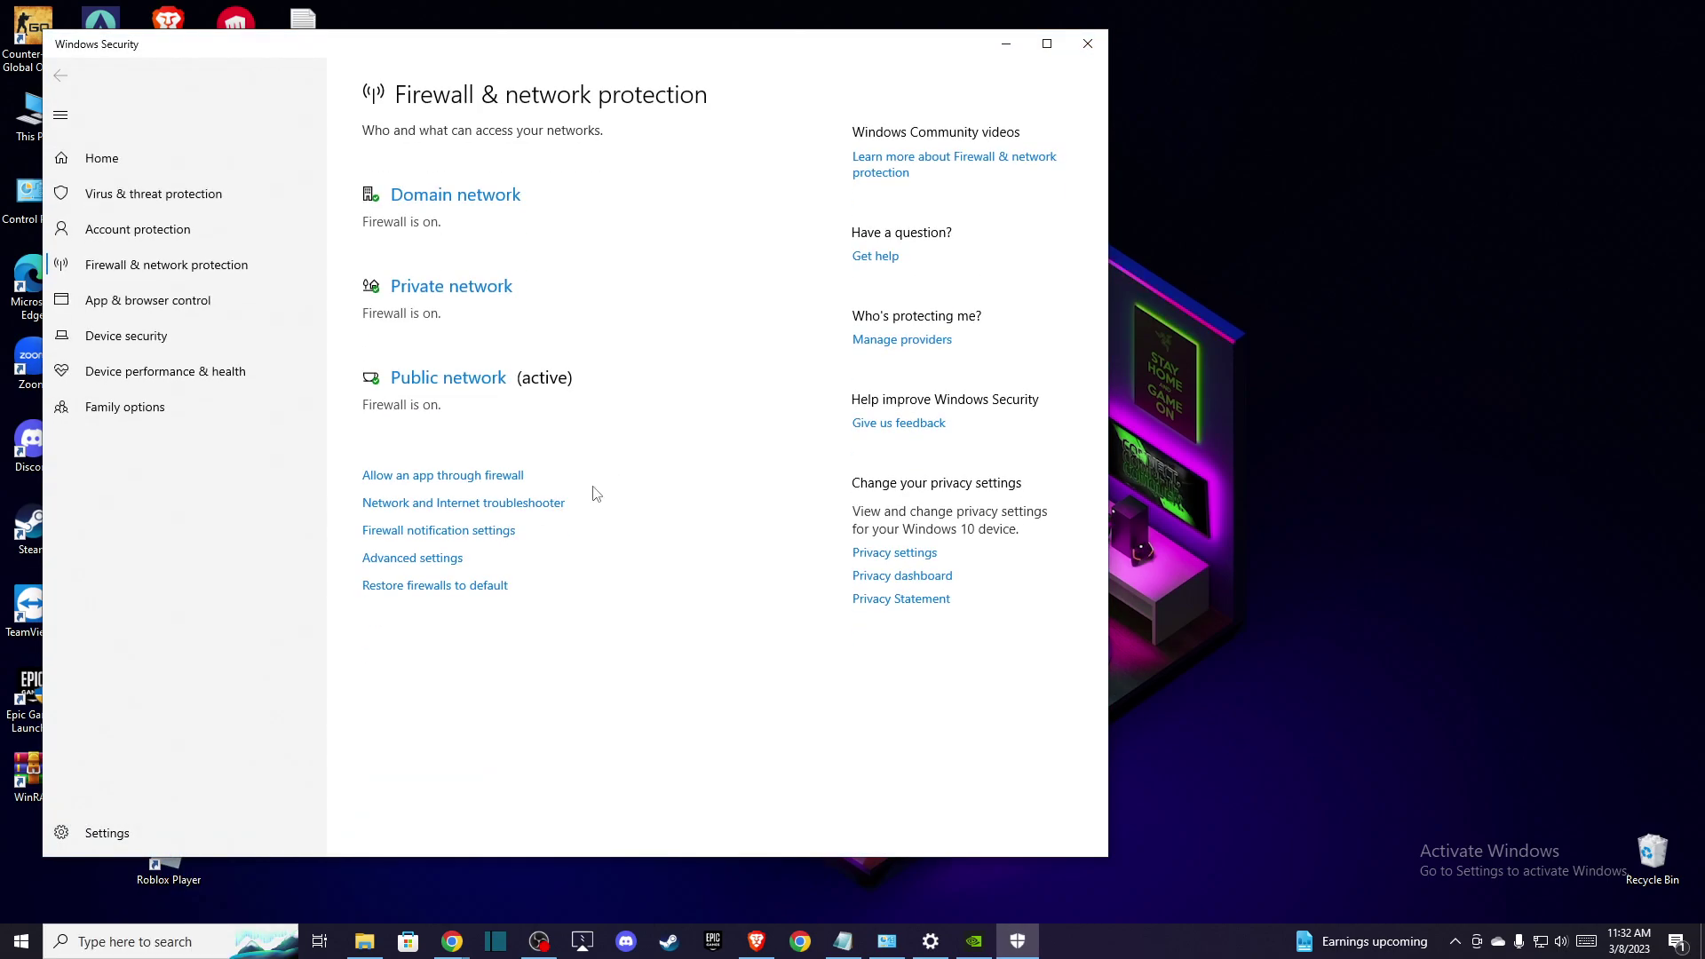
{"action": "left_click", "coordinate": [404, 478]}
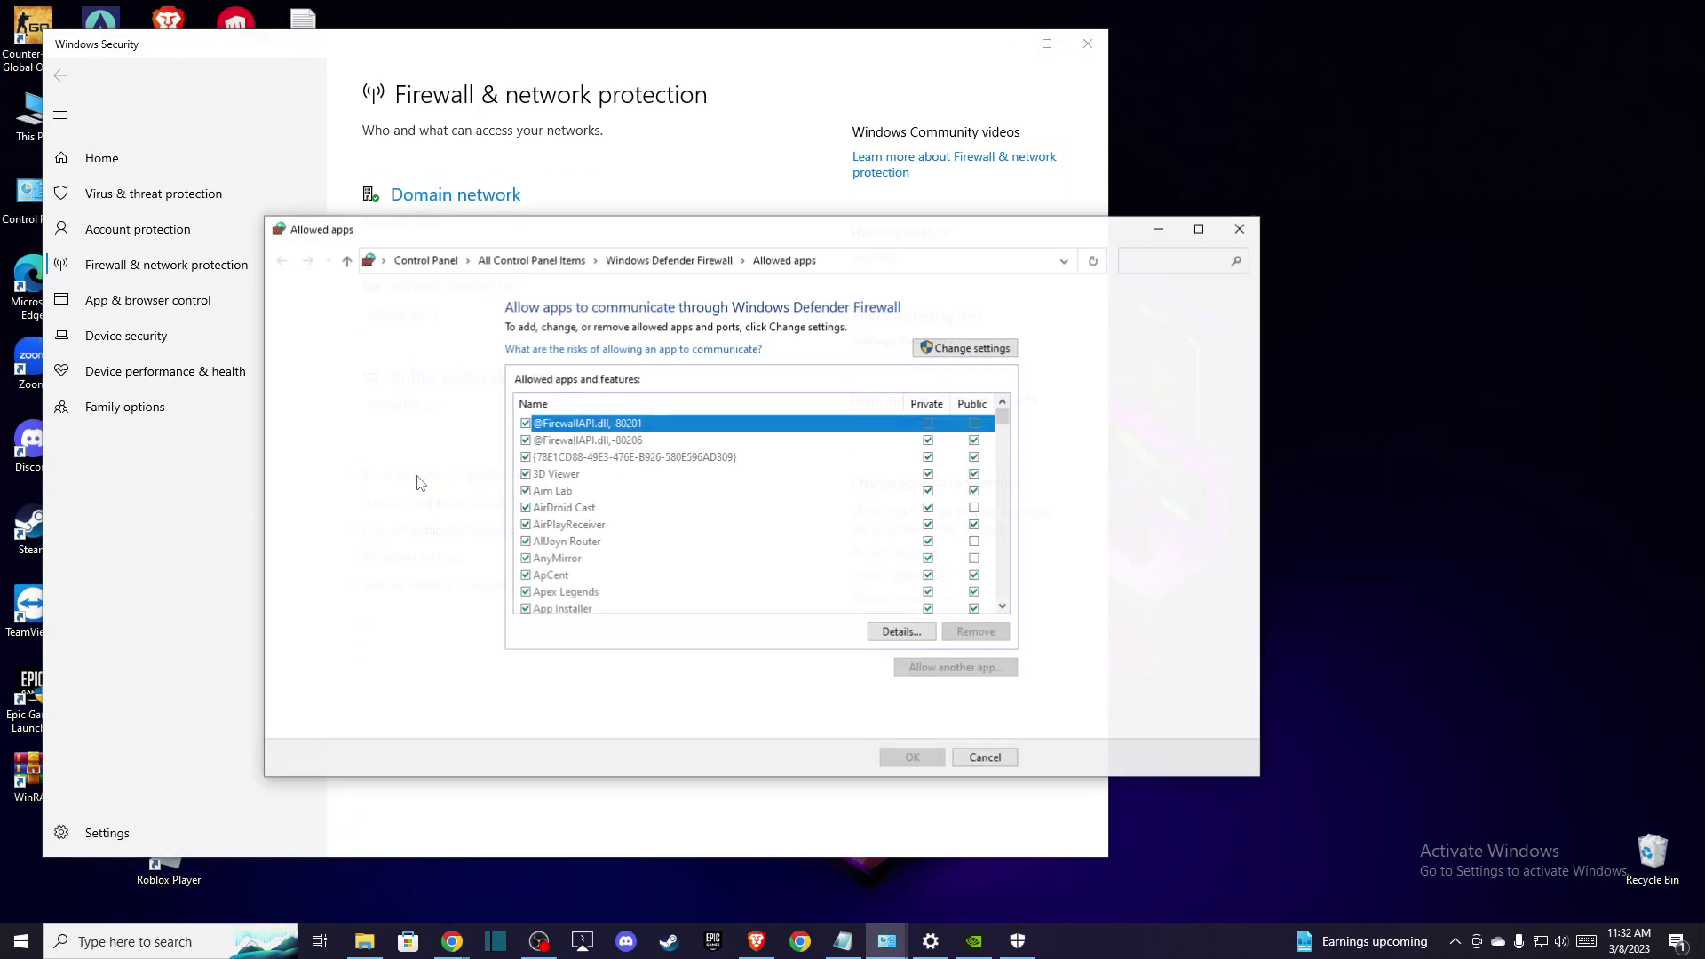
{"action": "left_click", "coordinate": [946, 349]}
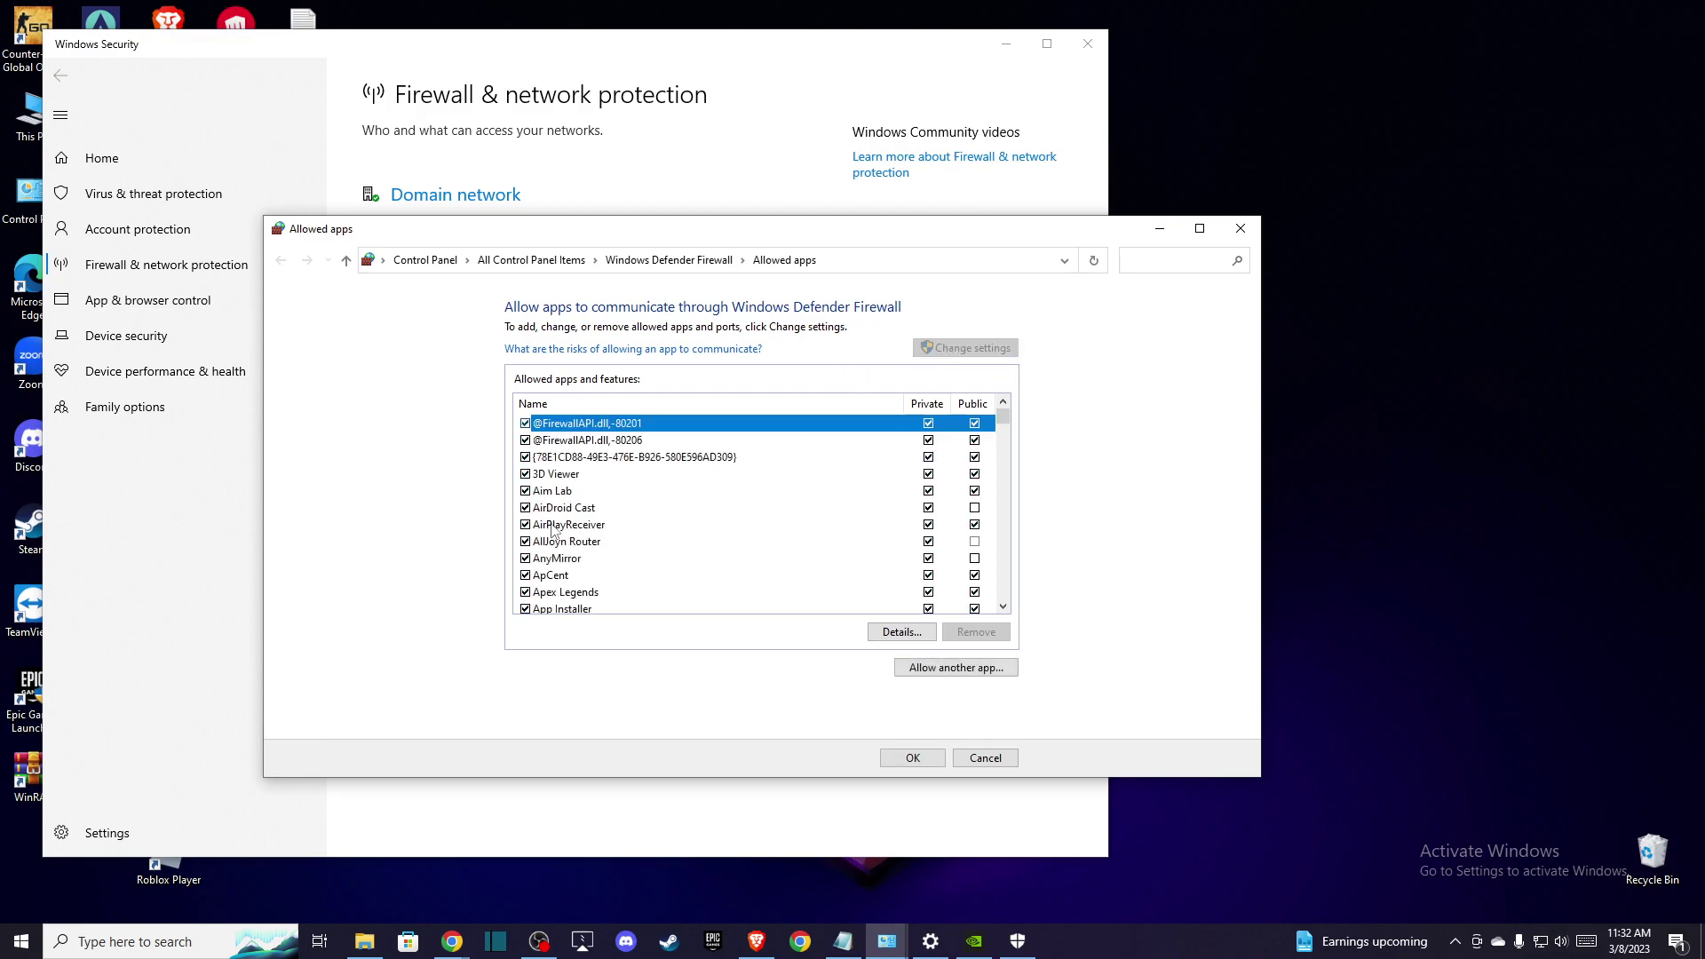
Look through the allowed apps for Roblox, then start adding another app
{"action": "scroll", "coordinate": [588, 513], "scroll_direction": "down", "scroll_amount": 10}
{"action": "key", "text": "r"}
{"action": "key", "text": "Down"}
{"action": "key", "text": "Down"}
{"action": "key", "text": "Down"}
{"action": "key", "text": "Down"}
{"action": "key", "text": "Down"}
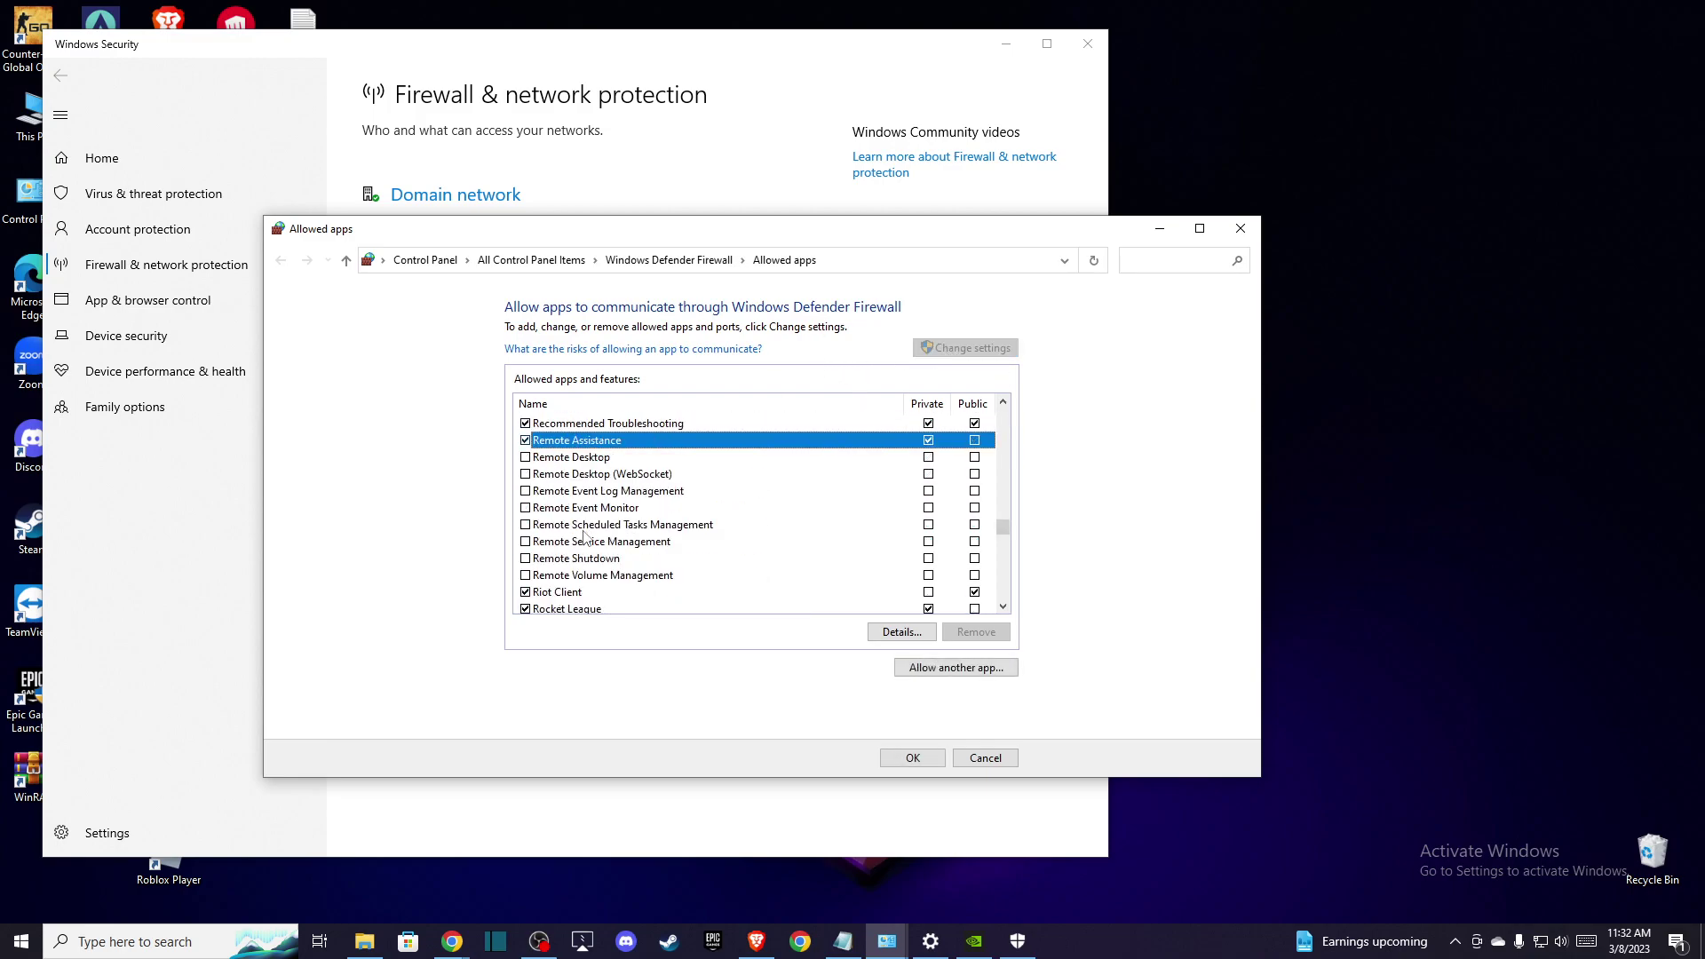
{"action": "key", "text": "Down"}
{"action": "key", "text": "Down"}
{"action": "key", "text": "Down"}
{"action": "key", "text": "Down"}
{"action": "key", "text": "Down"}
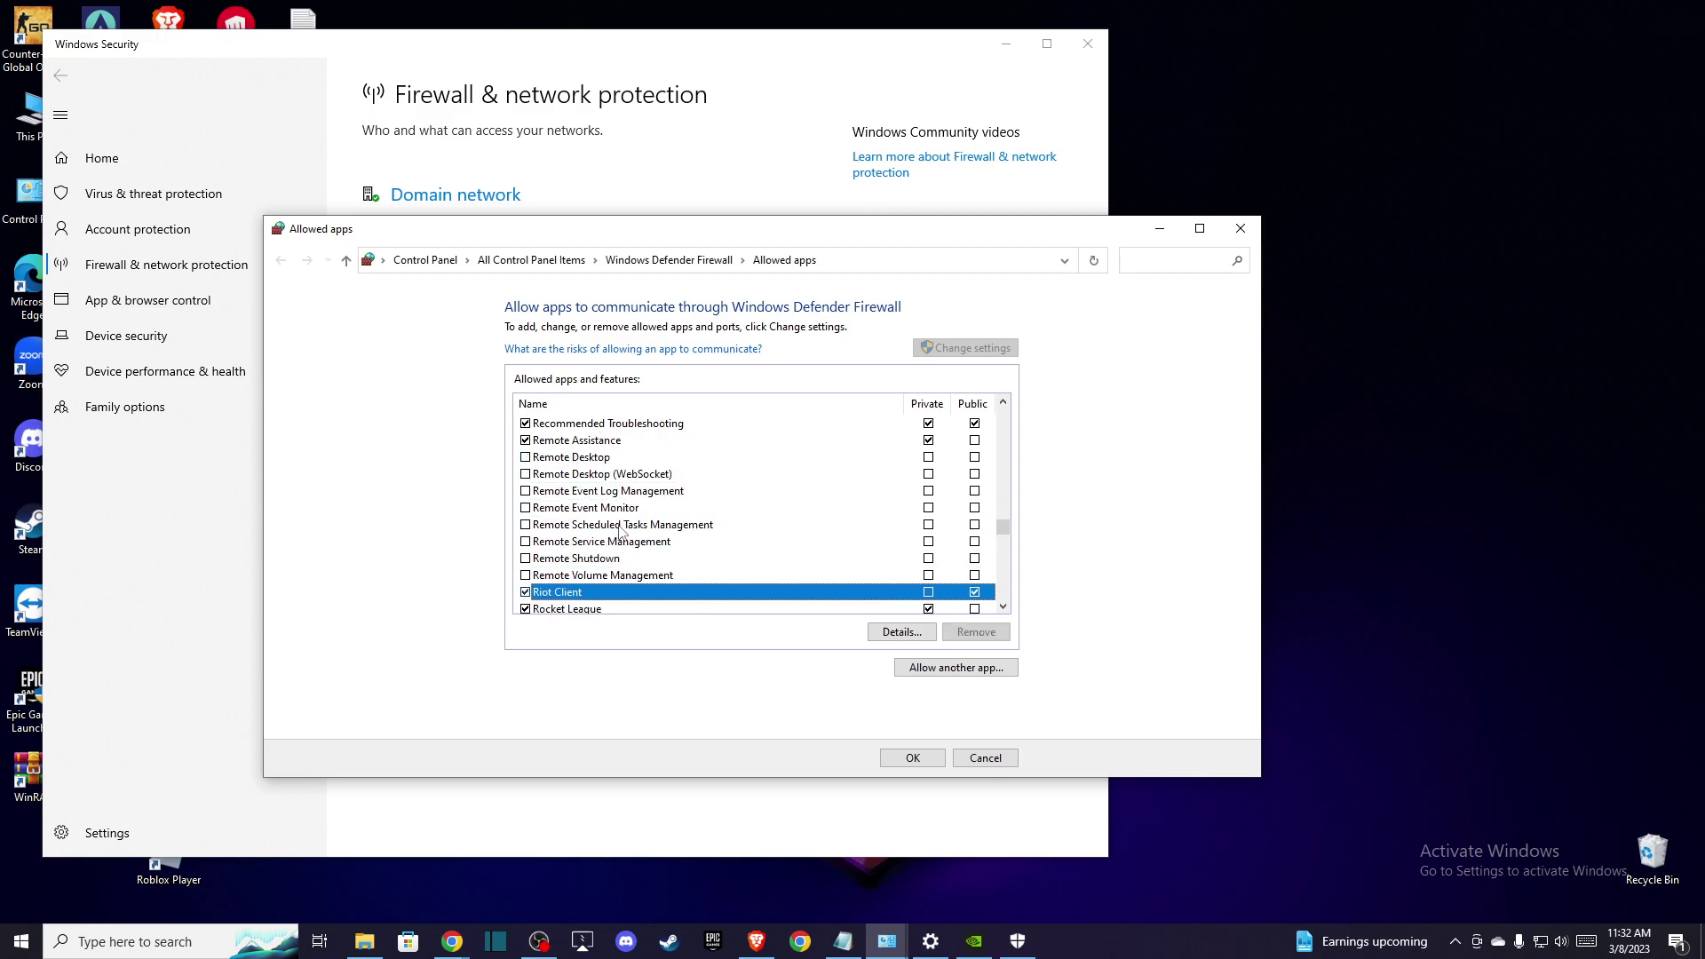
{"action": "key", "text": "r"}
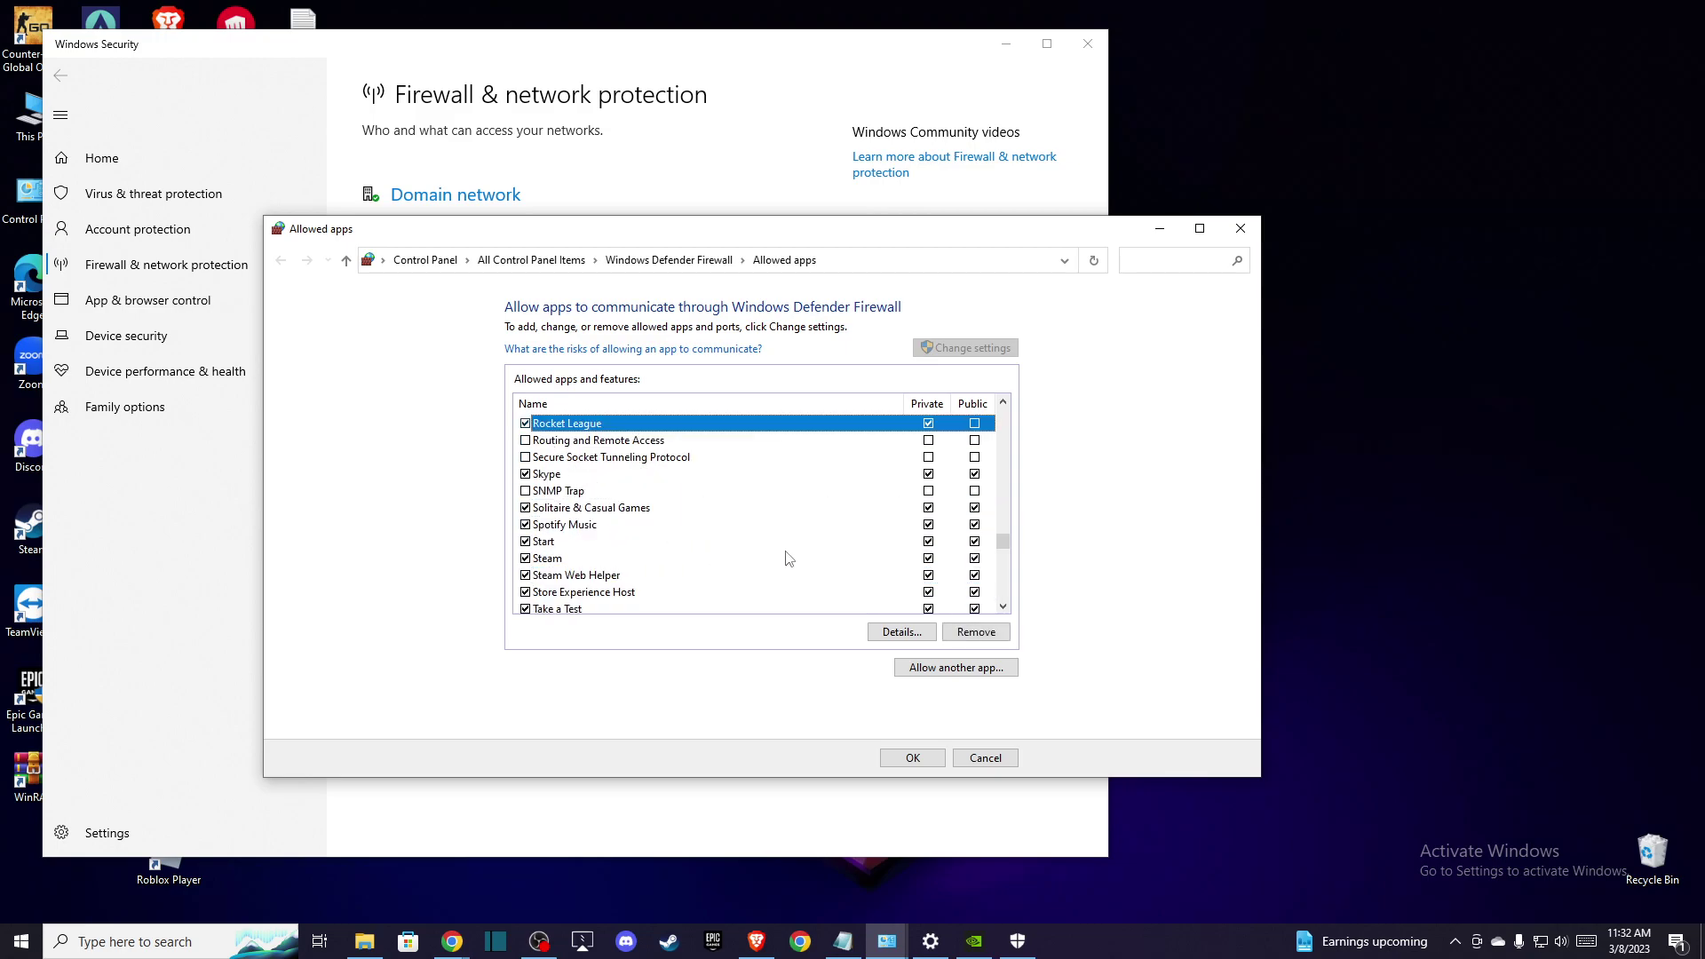
{"action": "left_click", "coordinate": [932, 673]}
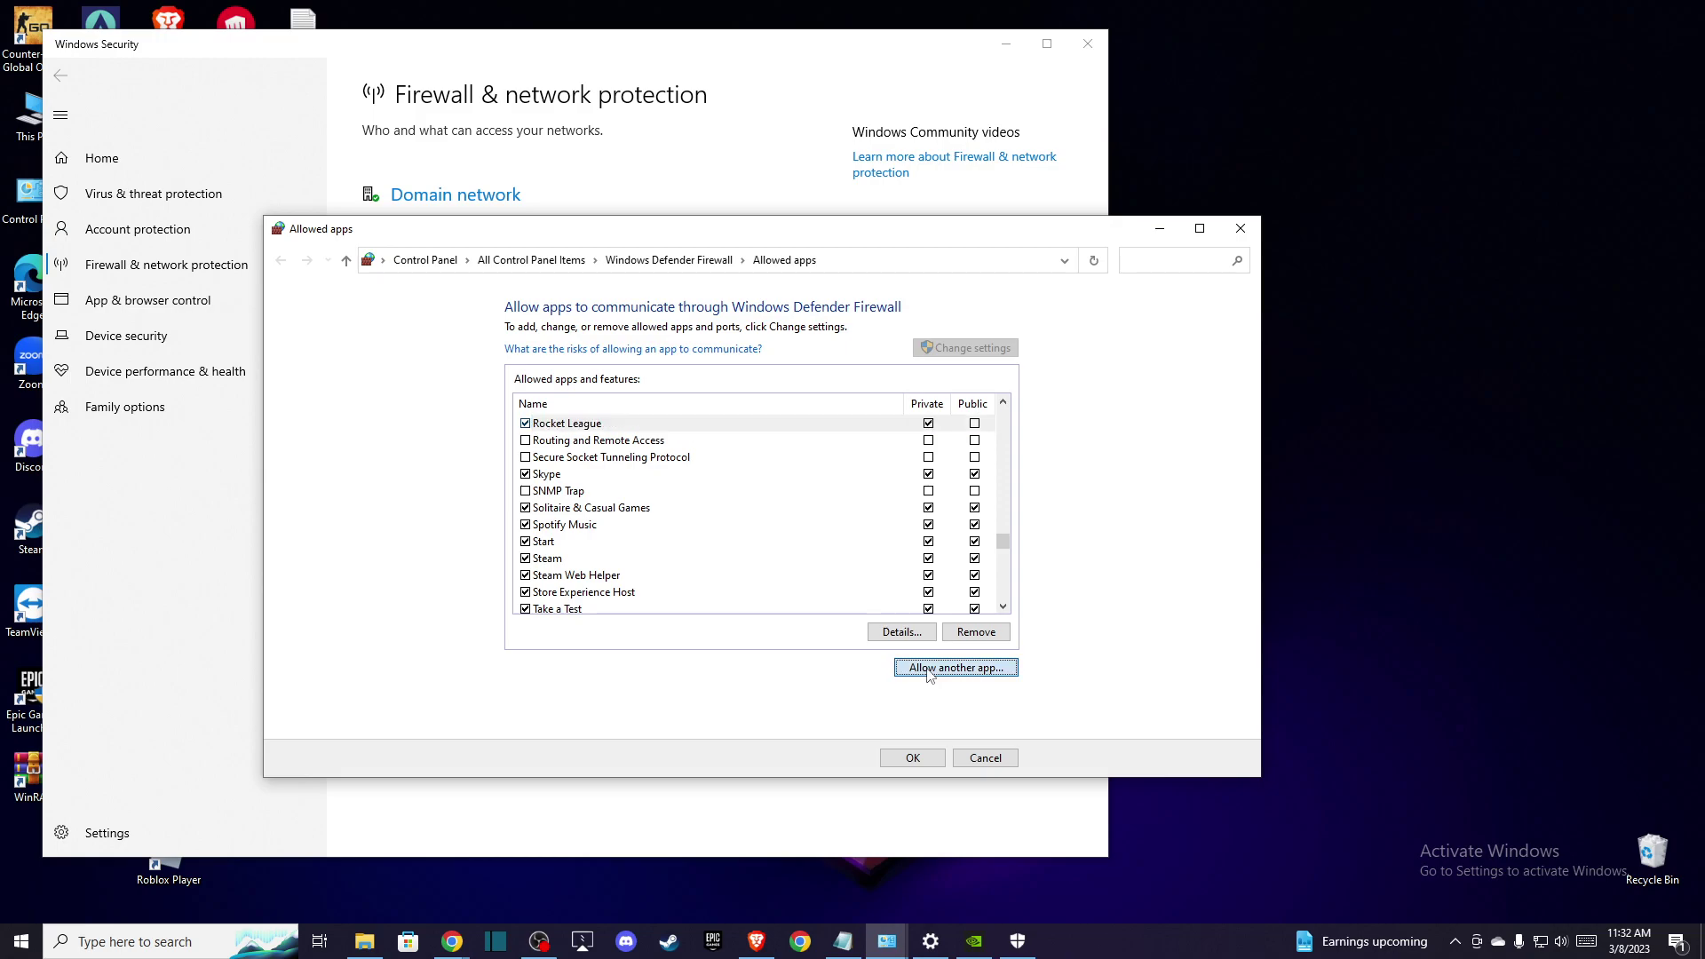
Browse from C:\Users to the user's AppData\Local\Roblox\Versions folder
{"action": "left_click", "coordinate": [886, 597]}
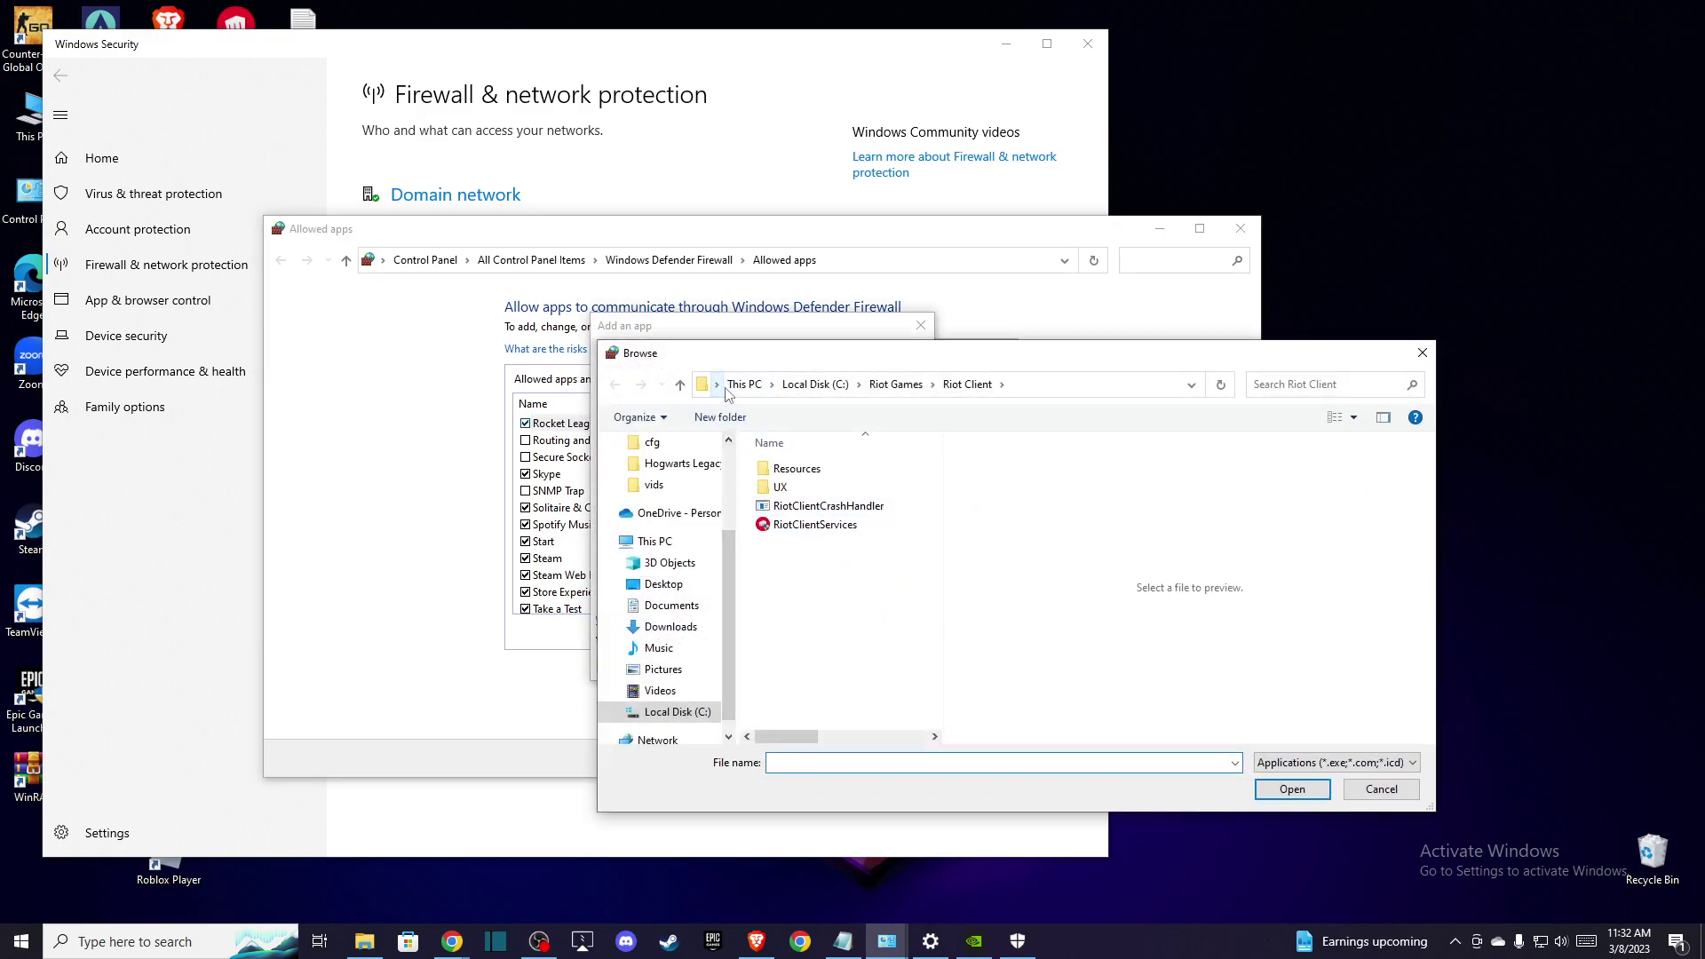
{"action": "left_click", "coordinate": [662, 712]}
{"action": "double_click", "coordinate": [785, 600]}
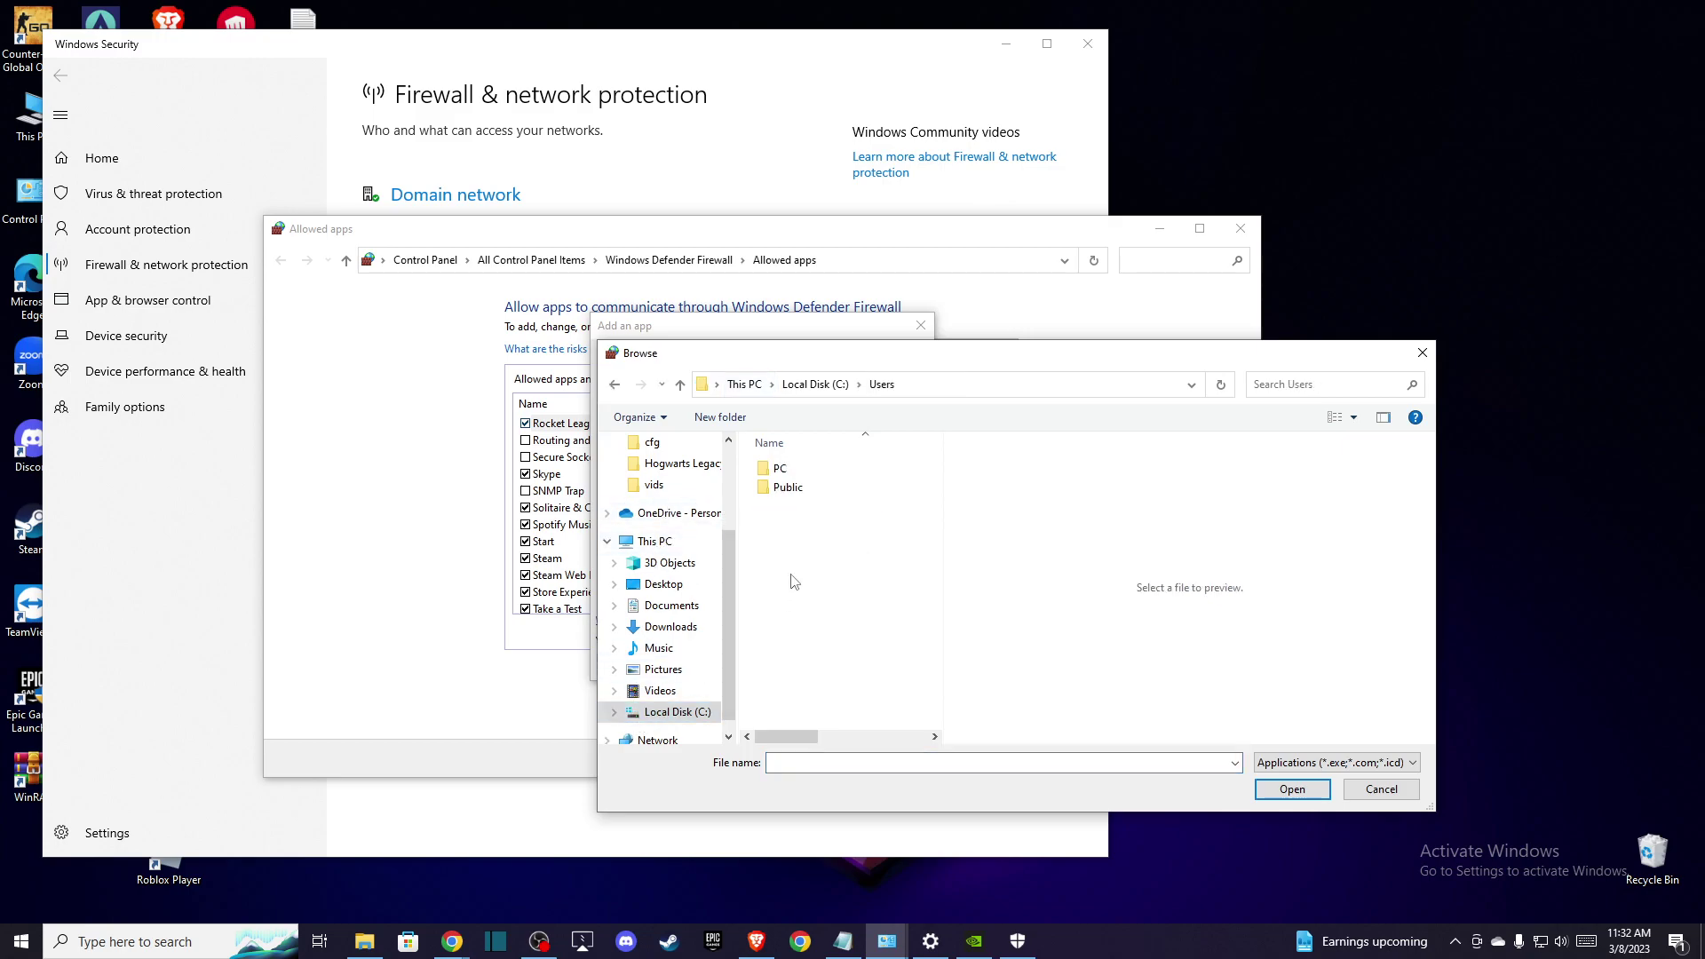
{"action": "double_click", "coordinate": [785, 477]}
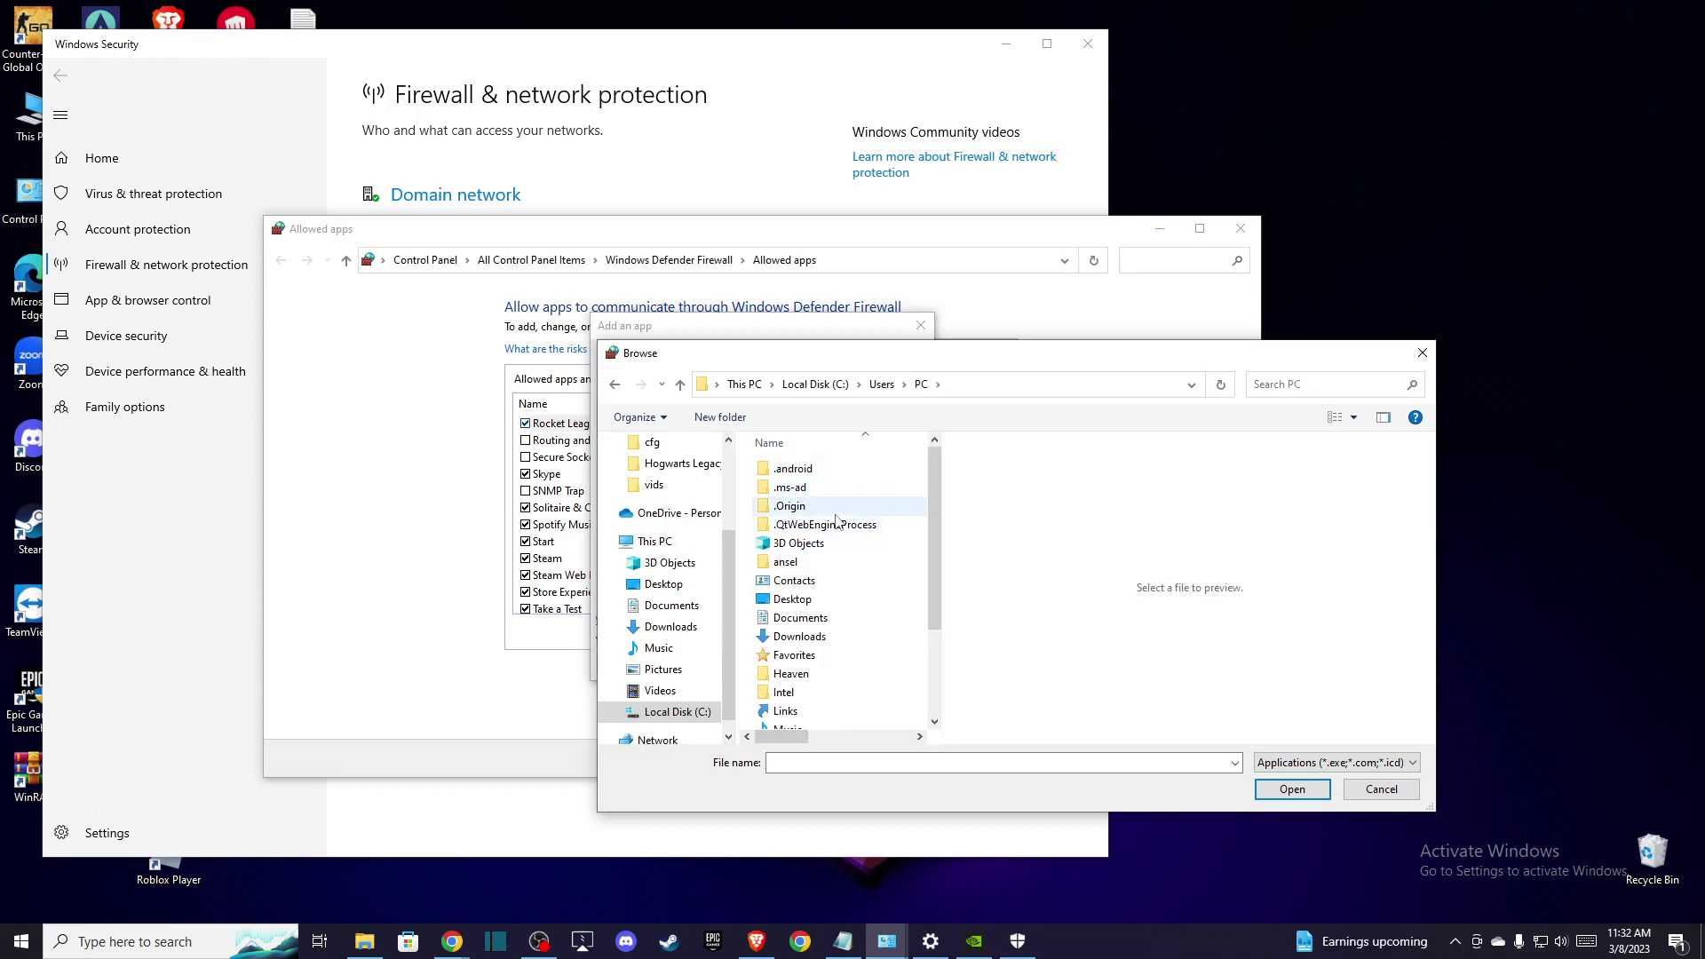
{"action": "scroll", "coordinate": [838, 522], "scroll_direction": "down", "scroll_amount": 2}
{"action": "scroll", "coordinate": [852, 533], "scroll_direction": "down", "scroll_amount": 1}
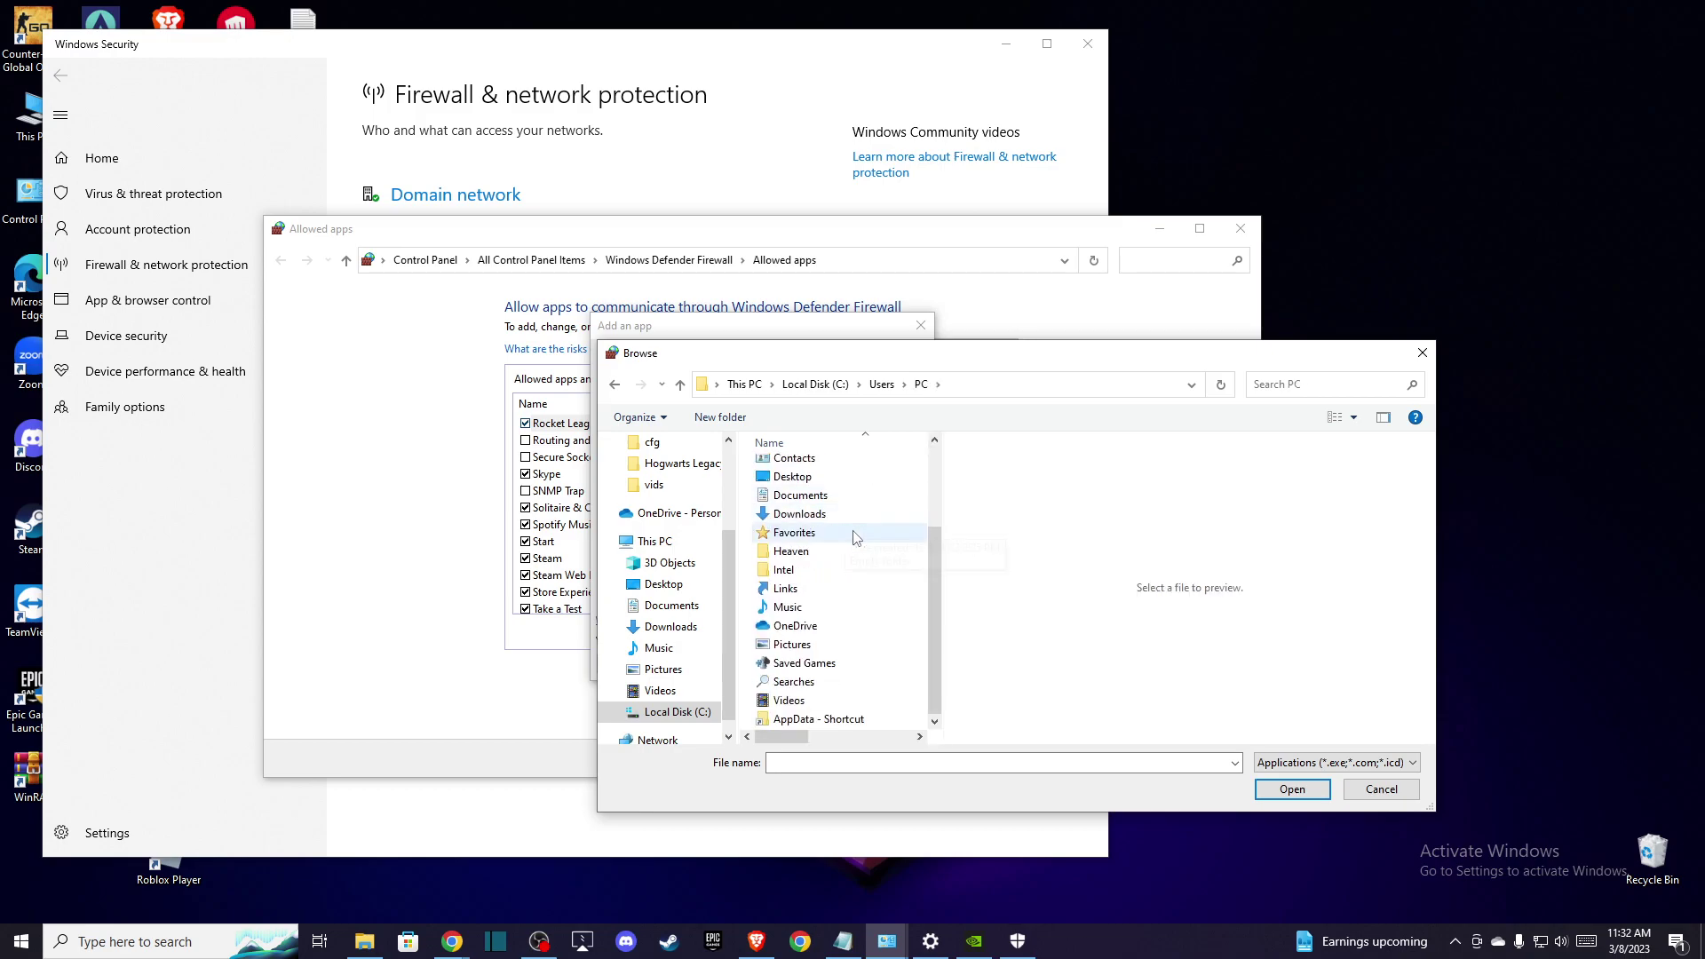
{"action": "double_click", "coordinate": [832, 724]}
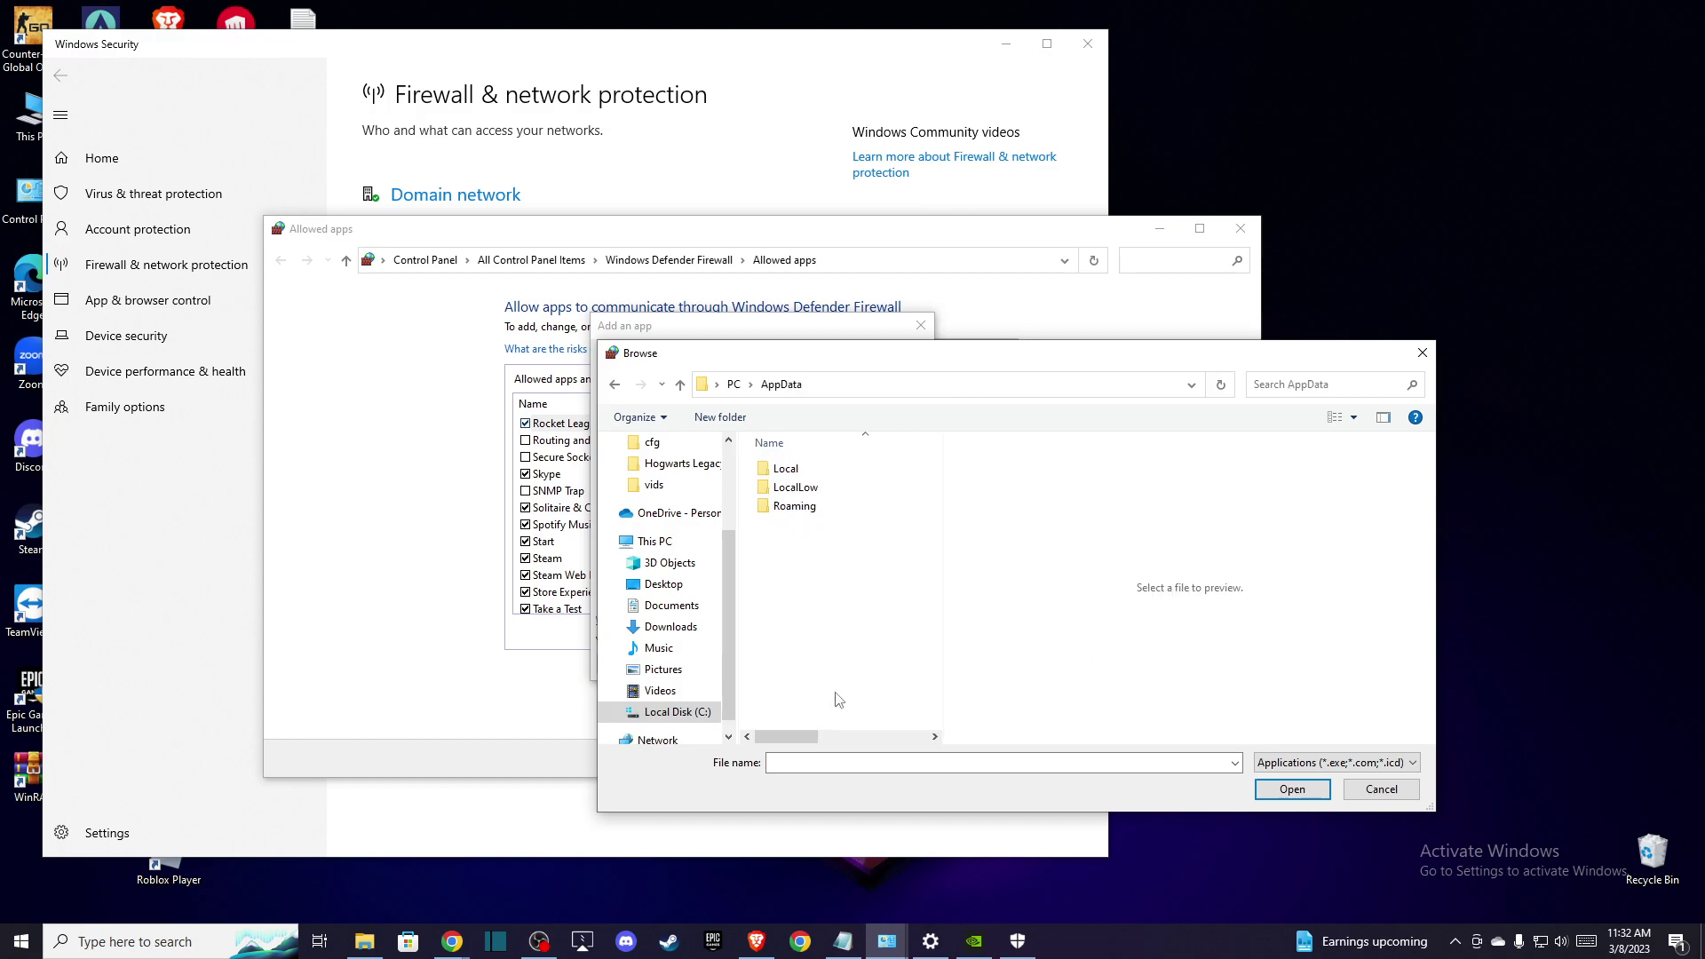
{"action": "double_click", "coordinate": [810, 471]}
{"action": "scroll", "coordinate": [817, 488], "scroll_direction": "down", "scroll_amount": 5}
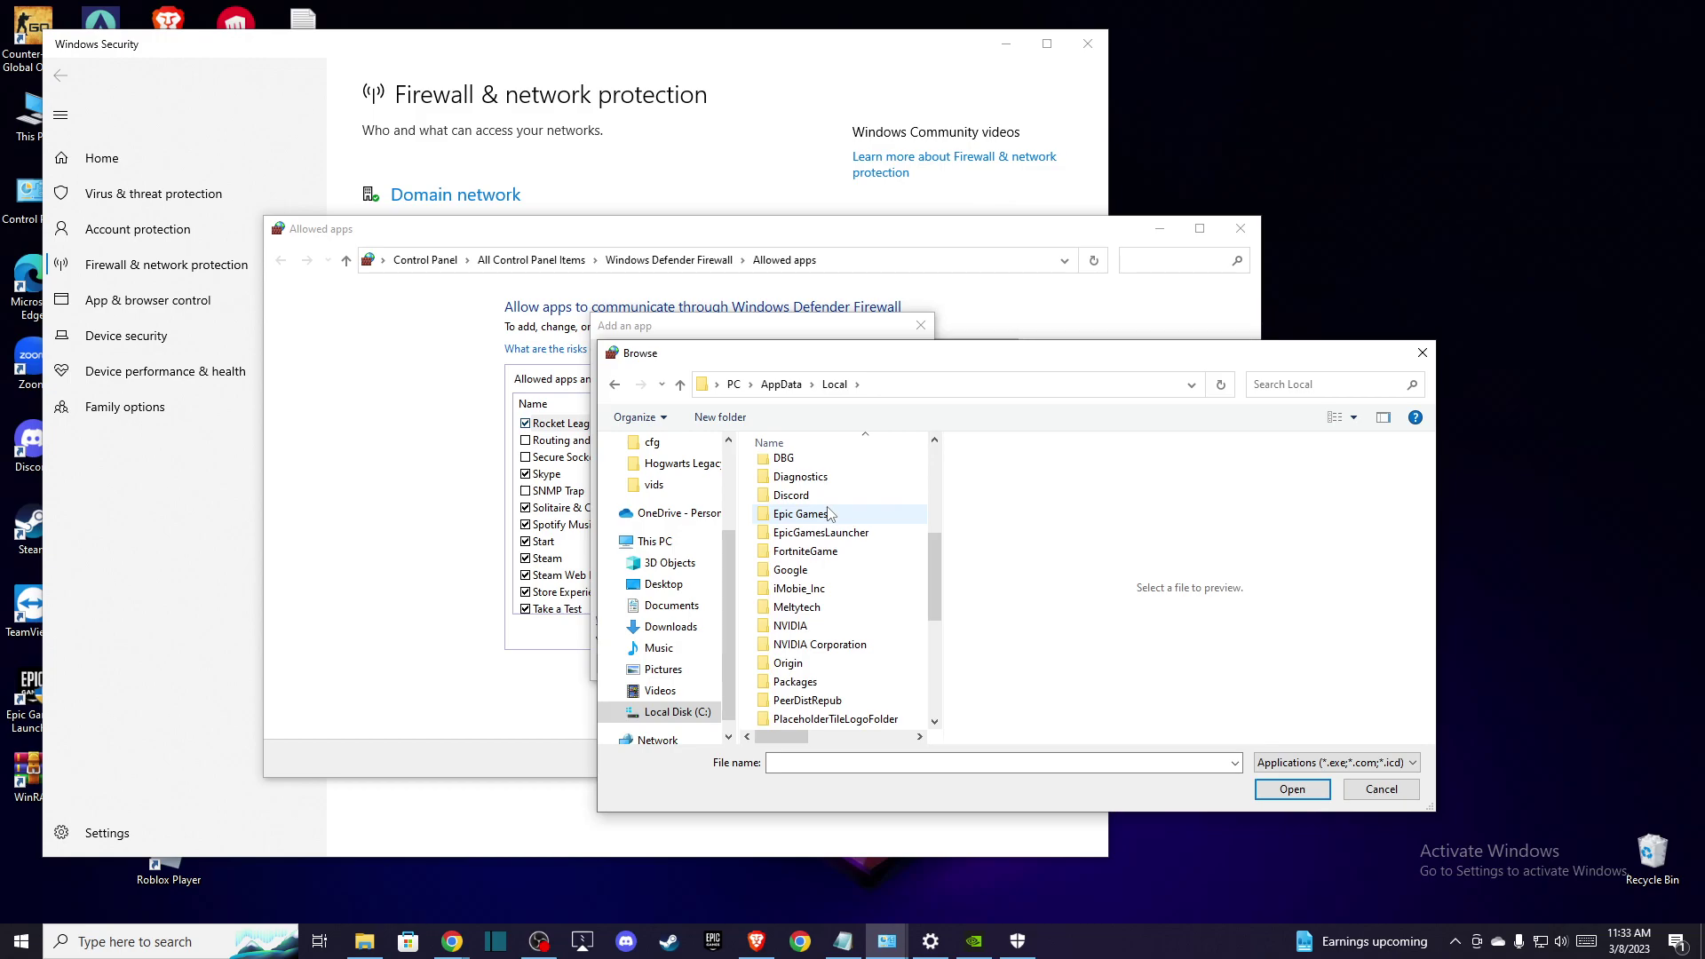
{"action": "scroll", "coordinate": [830, 513], "scroll_direction": "down", "scroll_amount": 3}
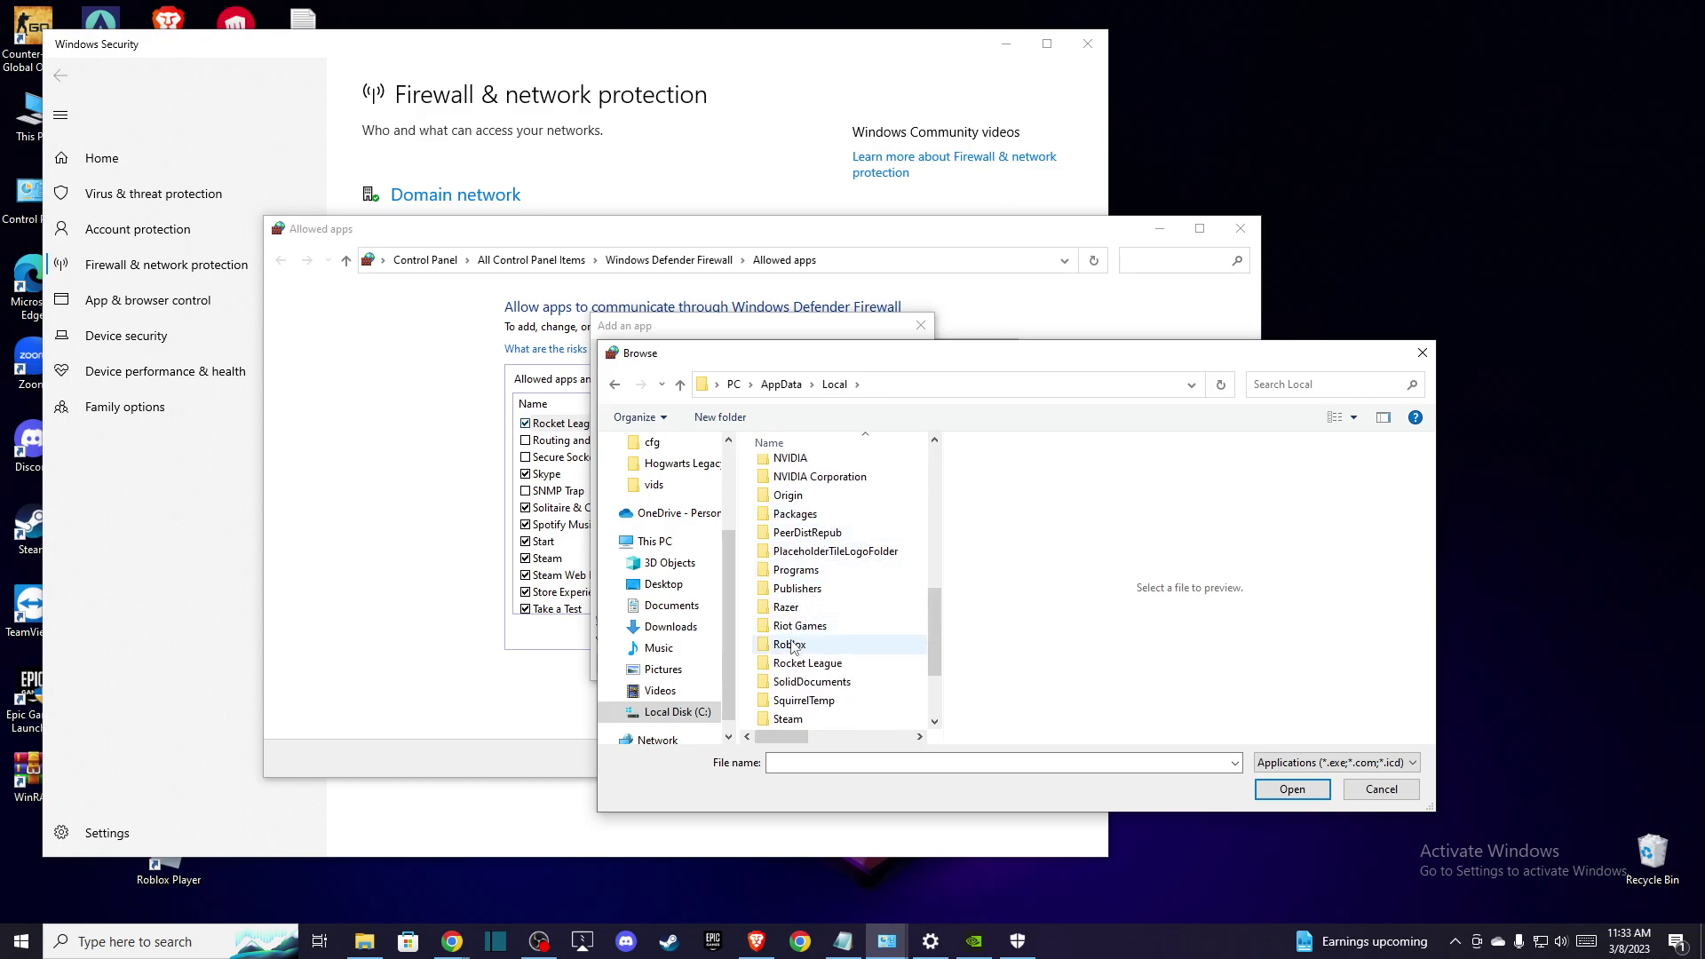
{"action": "double_click", "coordinate": [793, 646]}
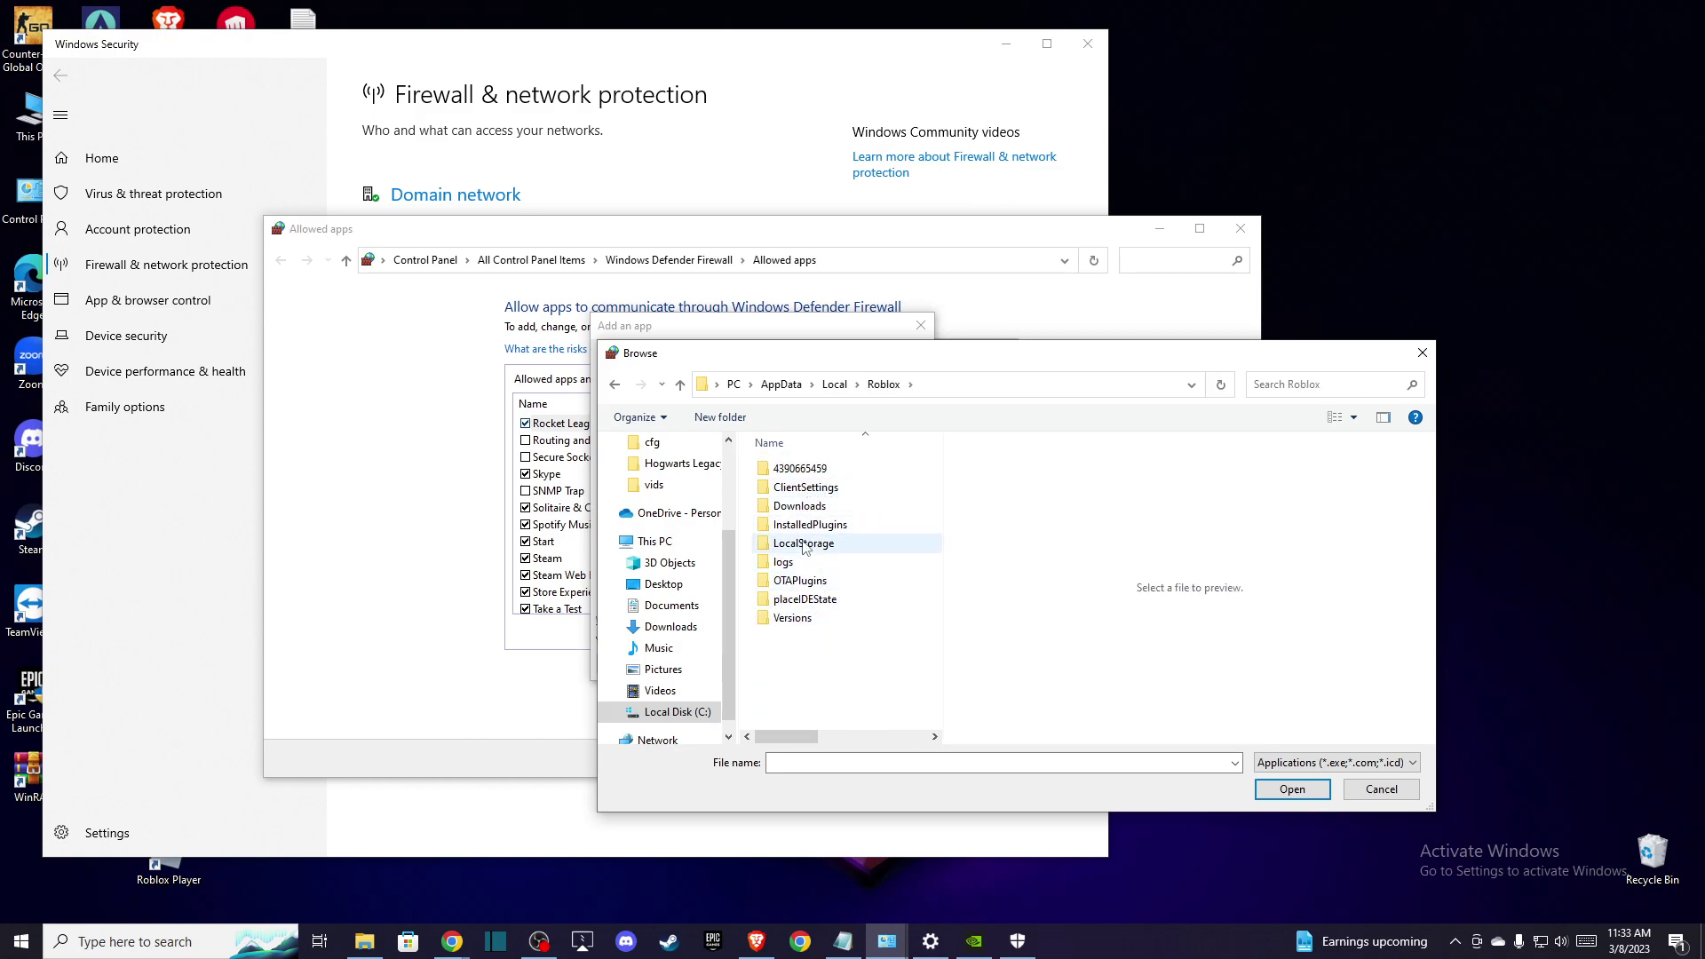
{"action": "double_click", "coordinate": [785, 620]}
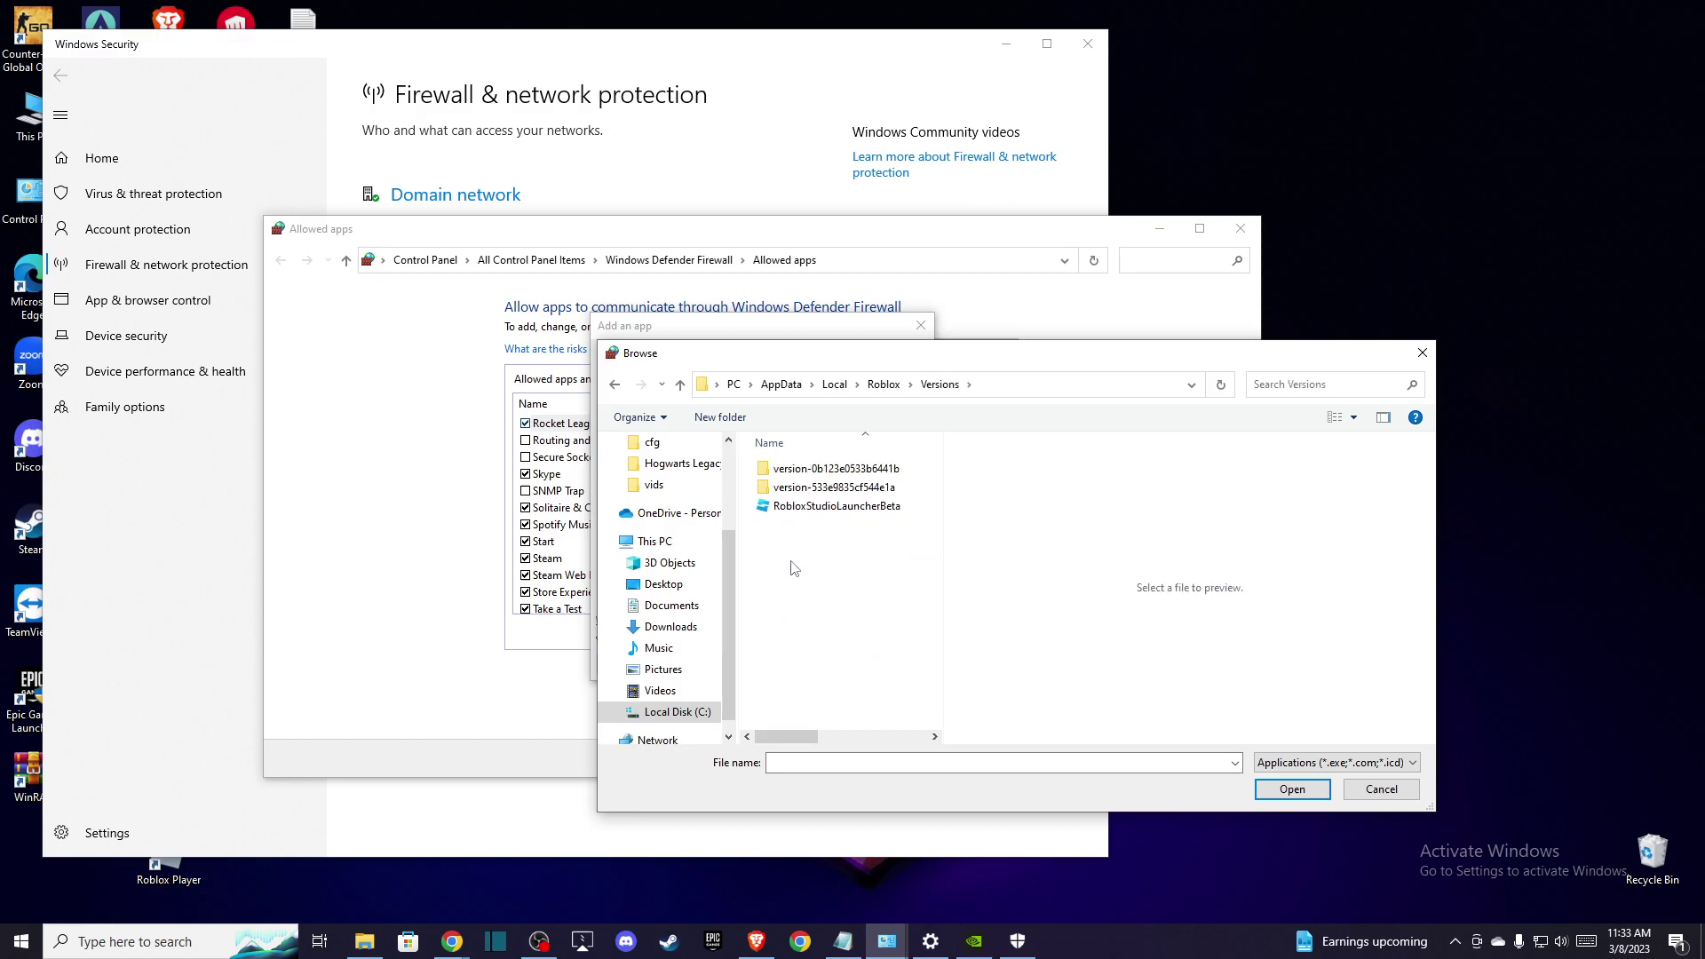
Add RobloxStudioLauncherBeta to the allowed apps with Private networks ticked, and save
{"action": "left_click", "coordinate": [811, 512]}
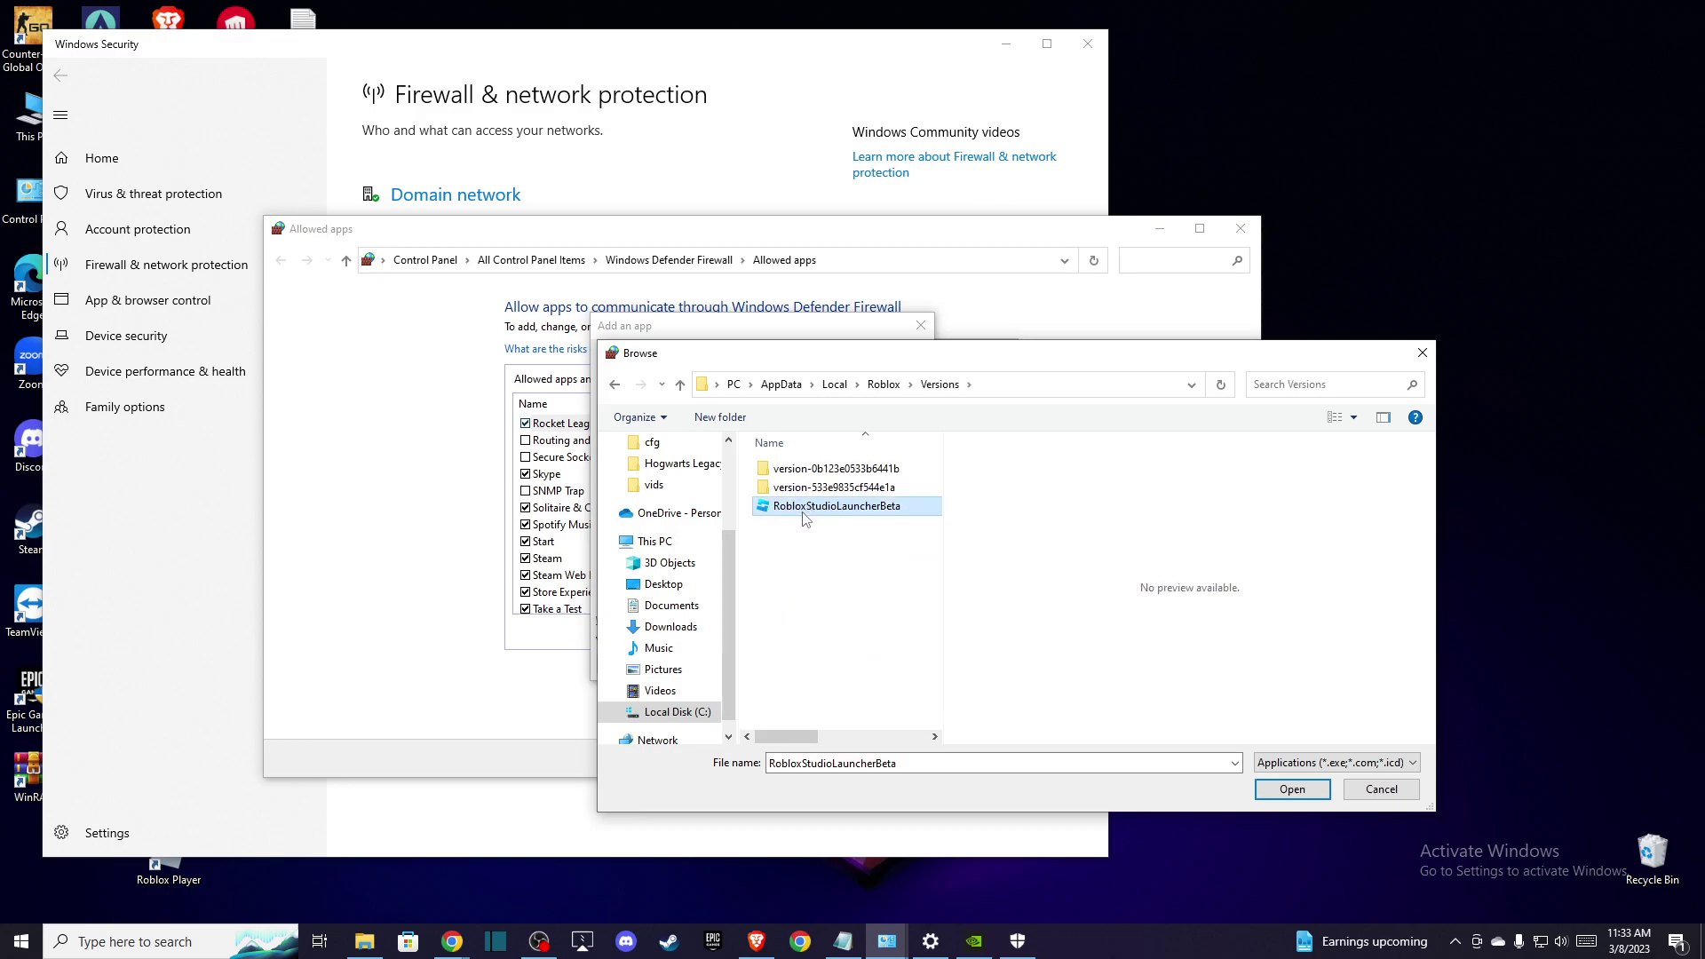
{"action": "left_click", "coordinate": [1293, 788]}
{"action": "left_click", "coordinate": [824, 665]}
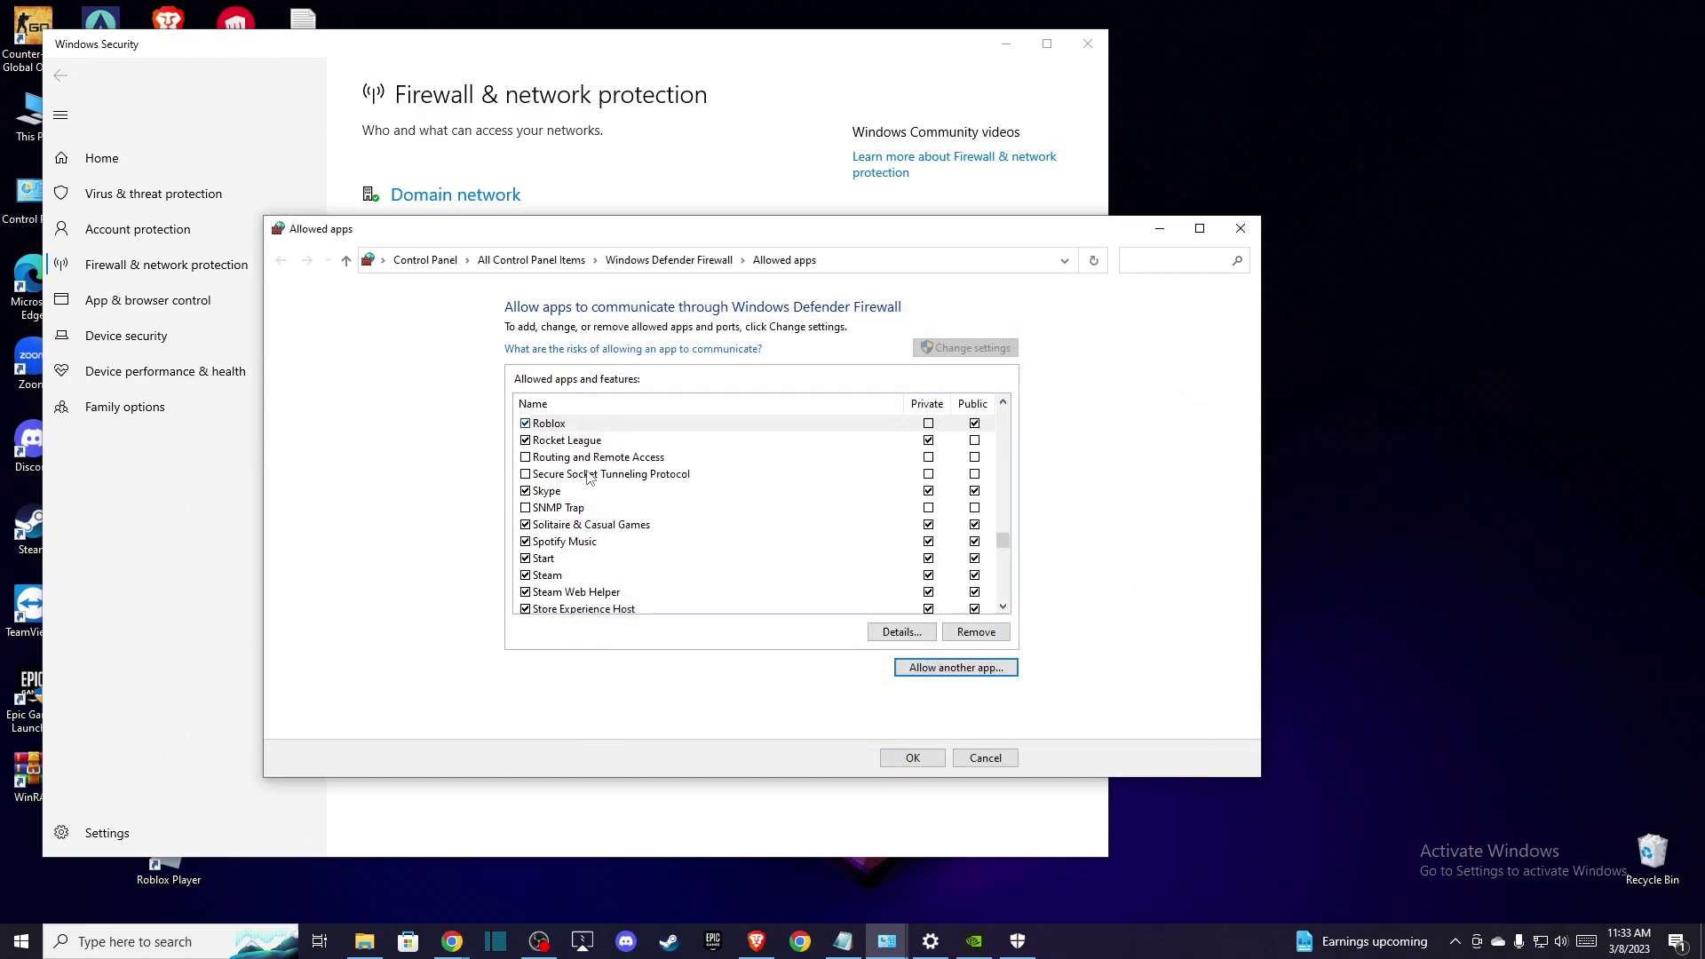
{"action": "left_click", "coordinate": [928, 424]}
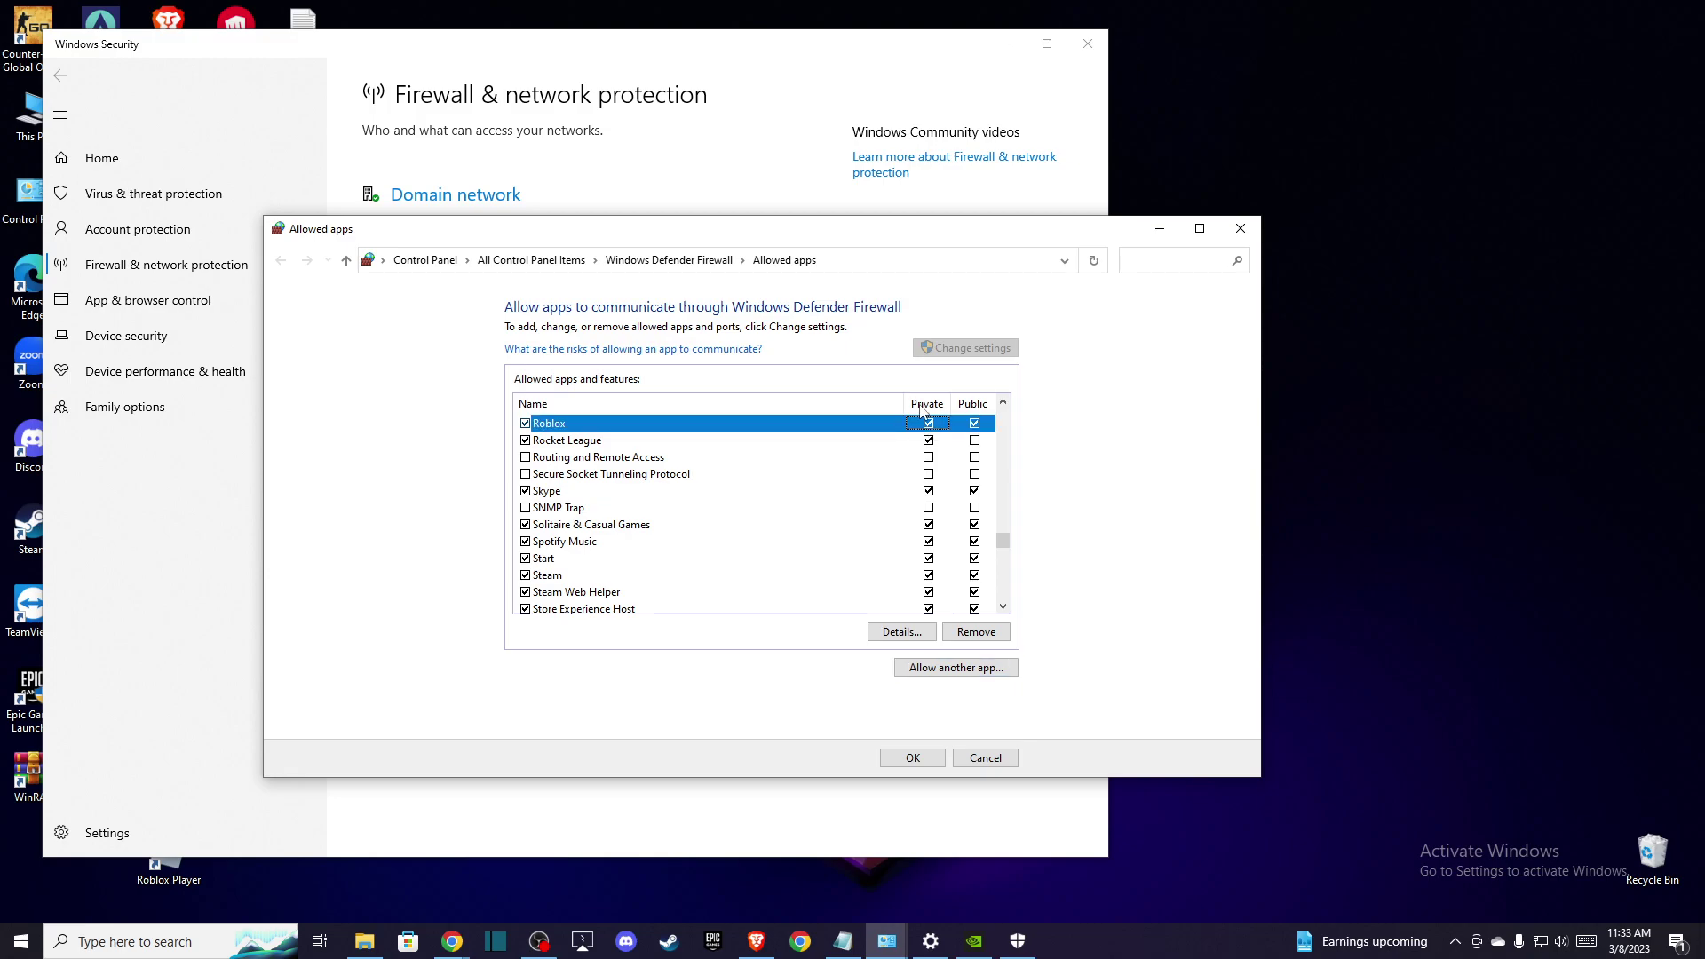
{"action": "left_click", "coordinate": [913, 757]}
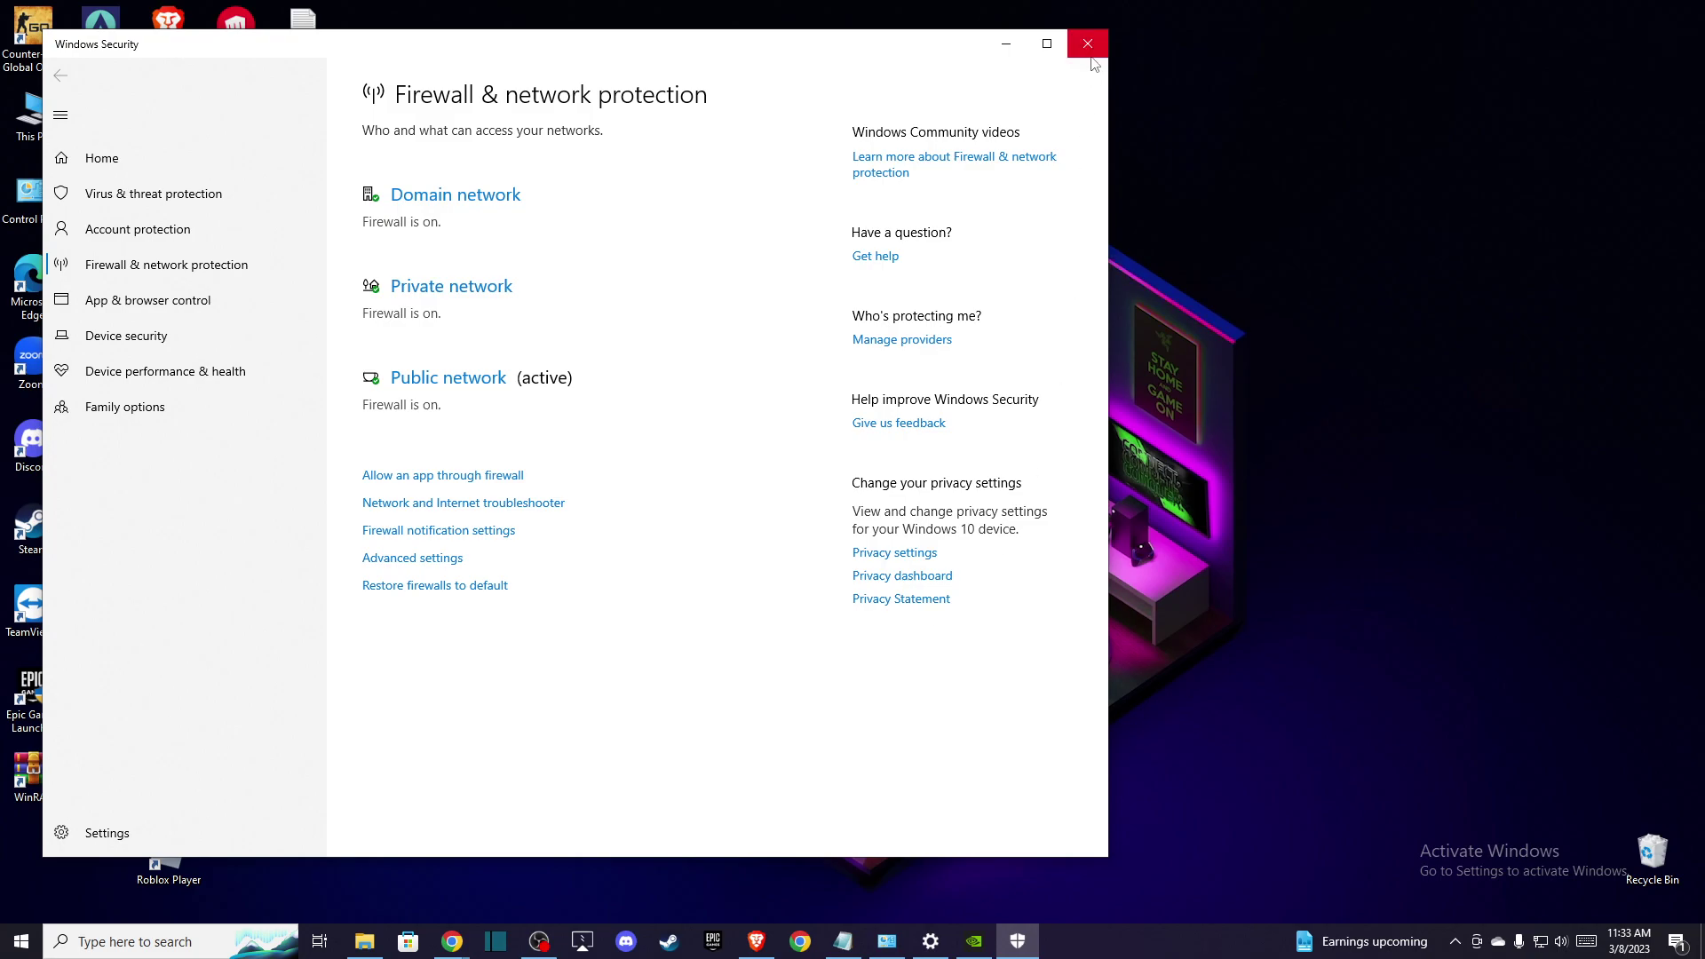
{"action": "left_click", "coordinate": [1087, 42]}
{"action": "key", "text": "super+s"}
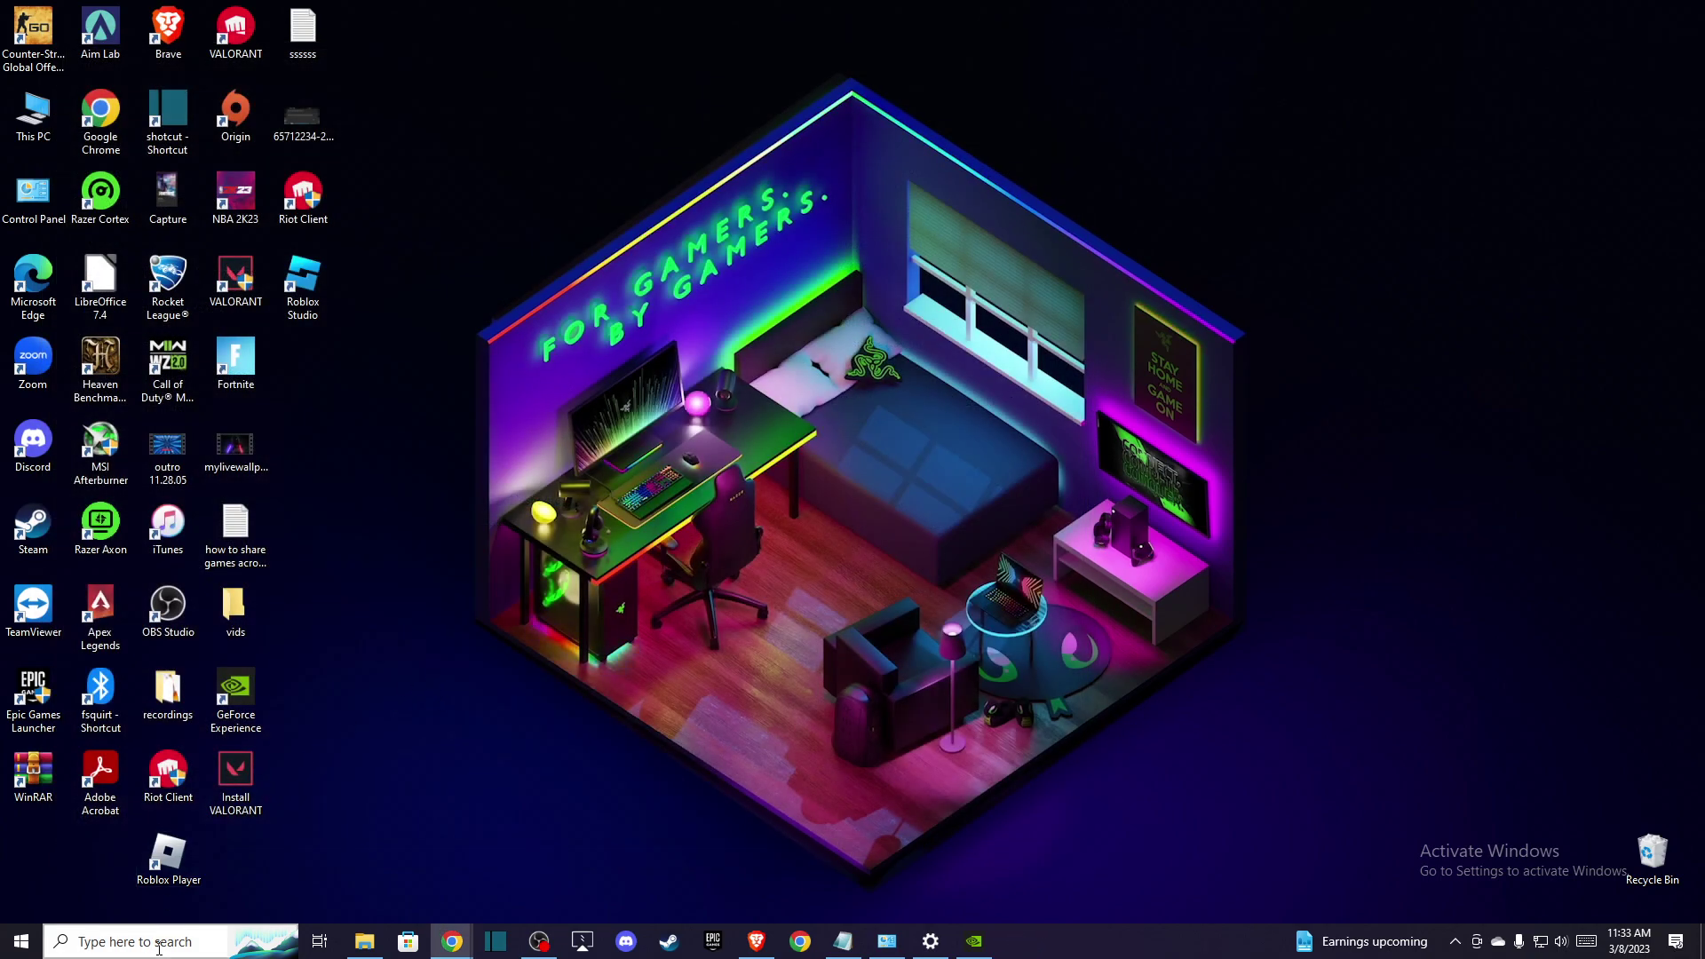
{"action": "left_click", "coordinate": [183, 515]}
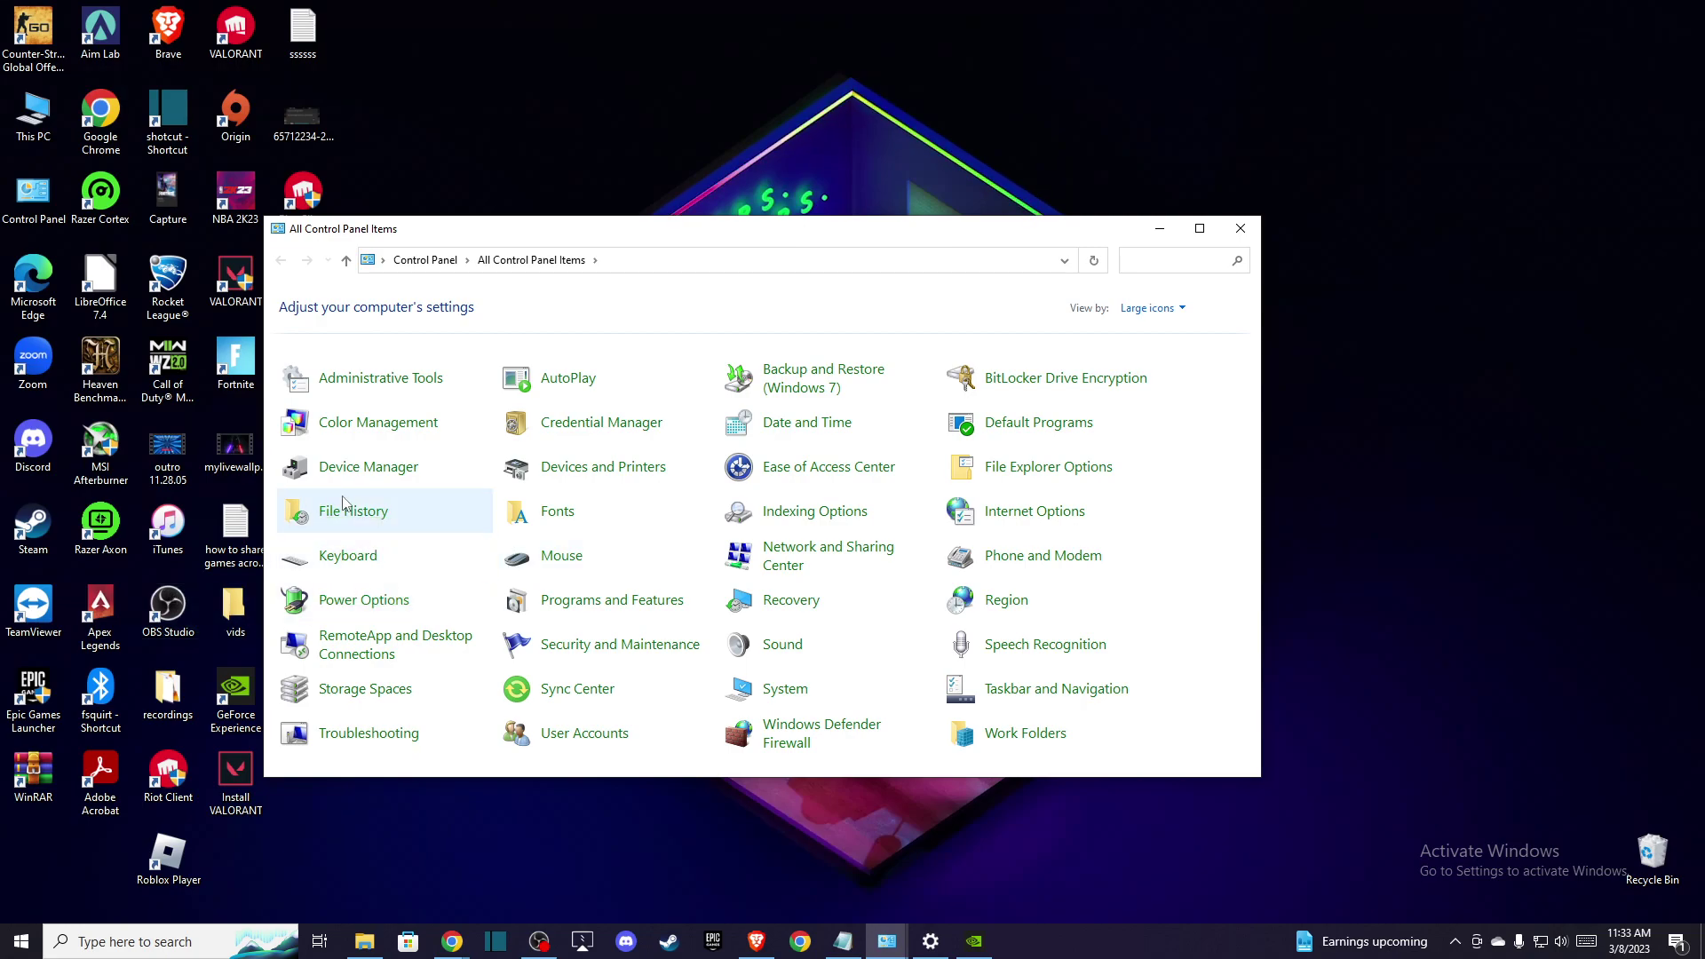
{"action": "left_click", "coordinate": [573, 601]}
{"action": "scroll", "coordinate": [536, 479], "scroll_direction": "down", "scroll_amount": 5}
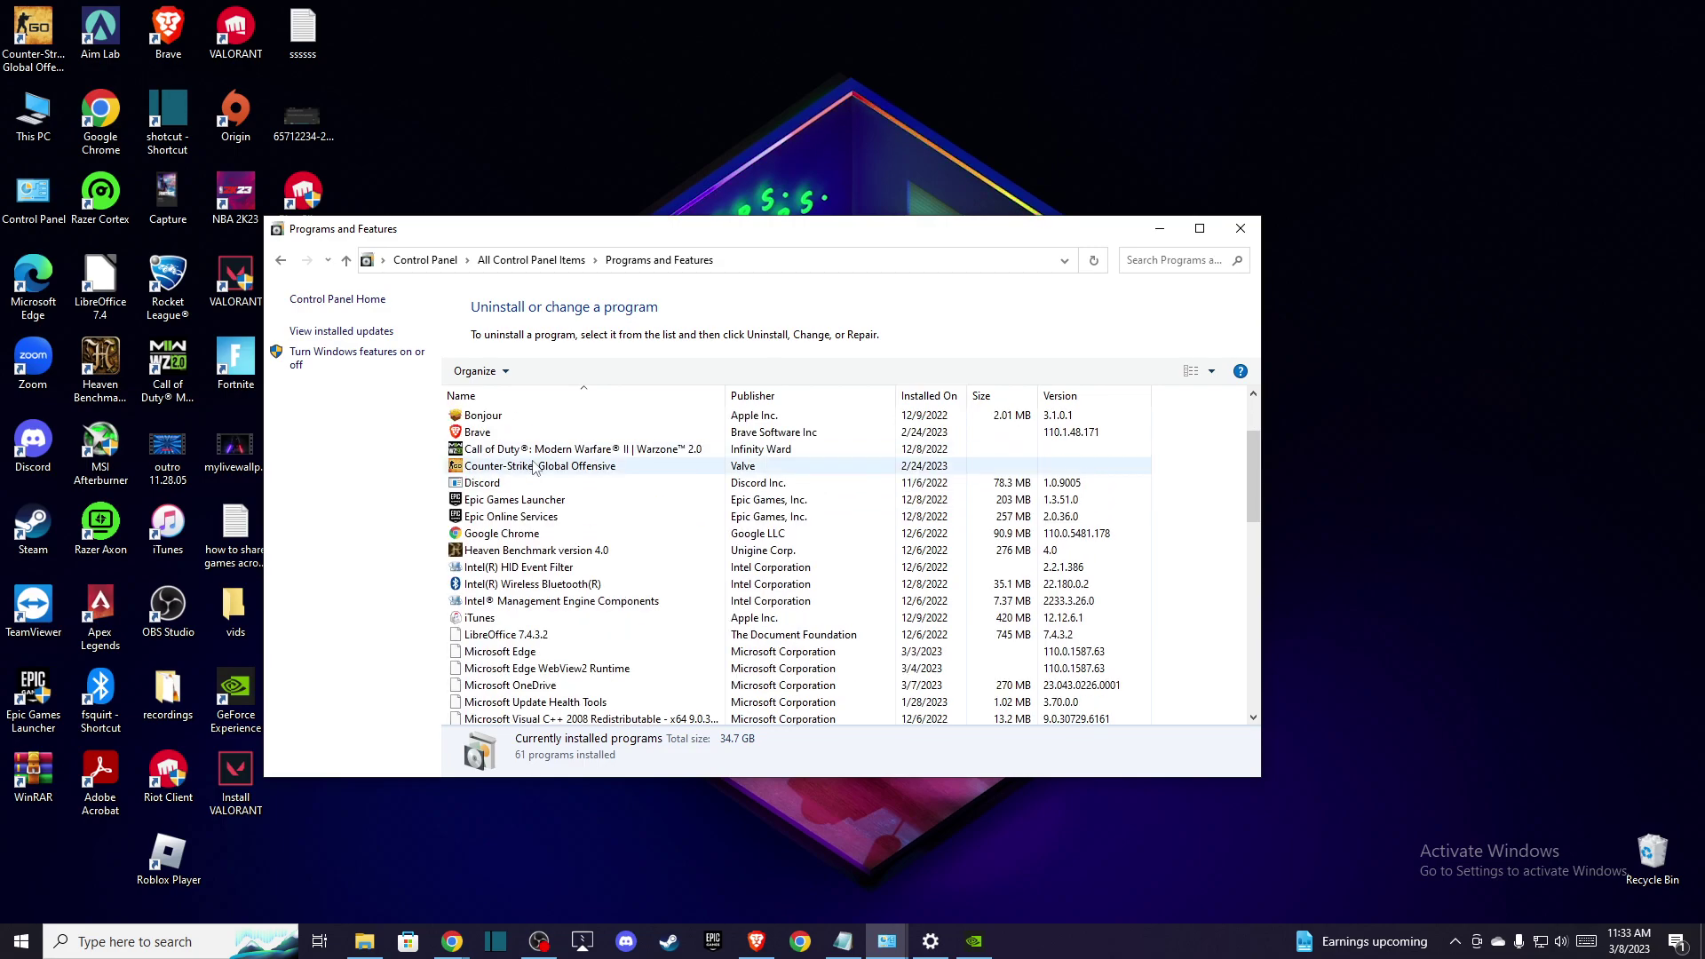
{"action": "scroll", "coordinate": [536, 480], "scroll_direction": "down", "scroll_amount": 3}
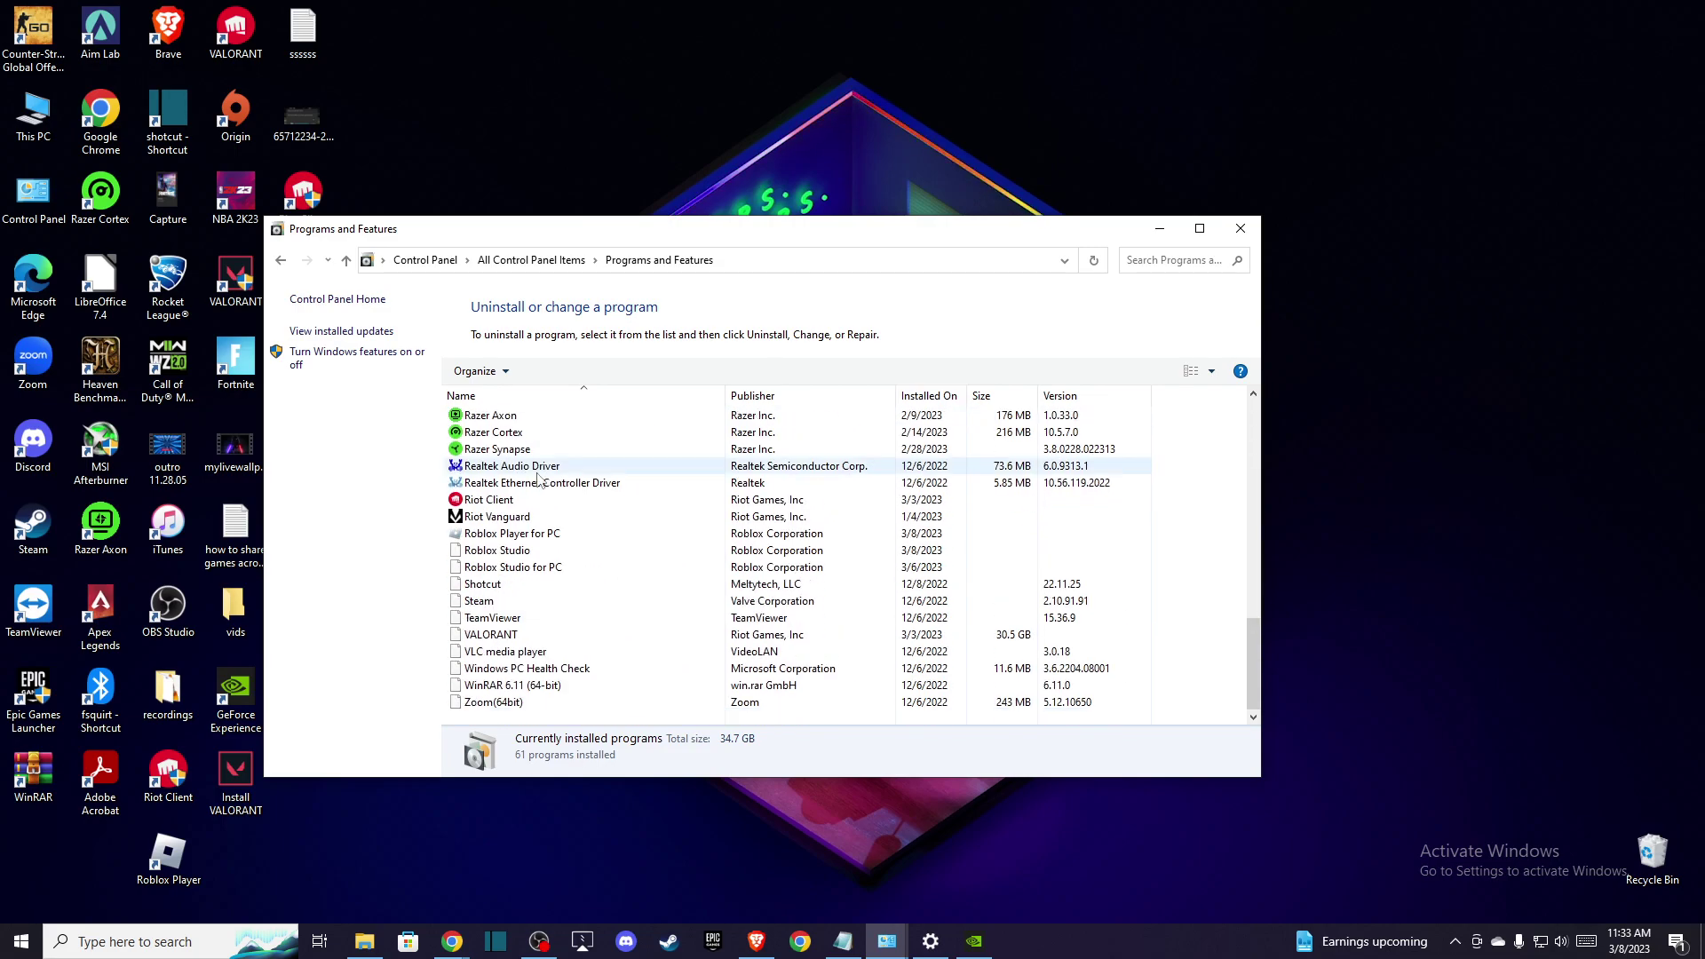
{"action": "right_click", "coordinate": [495, 552]}
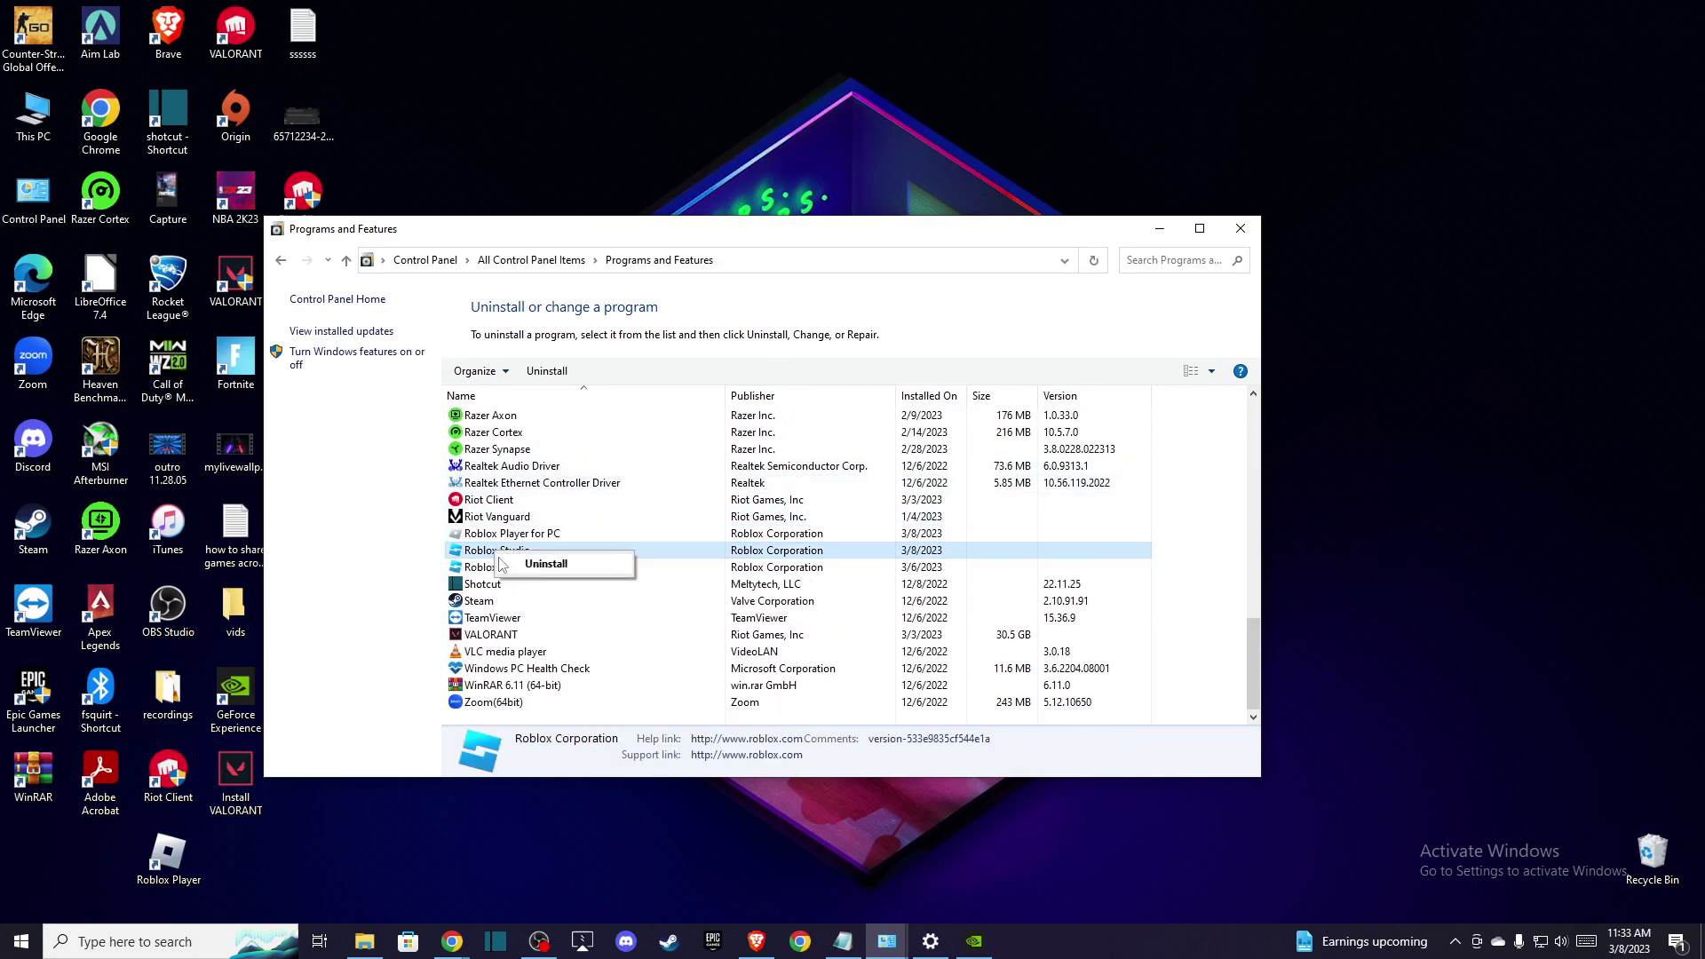
{"action": "left_click", "coordinate": [1240, 230]}
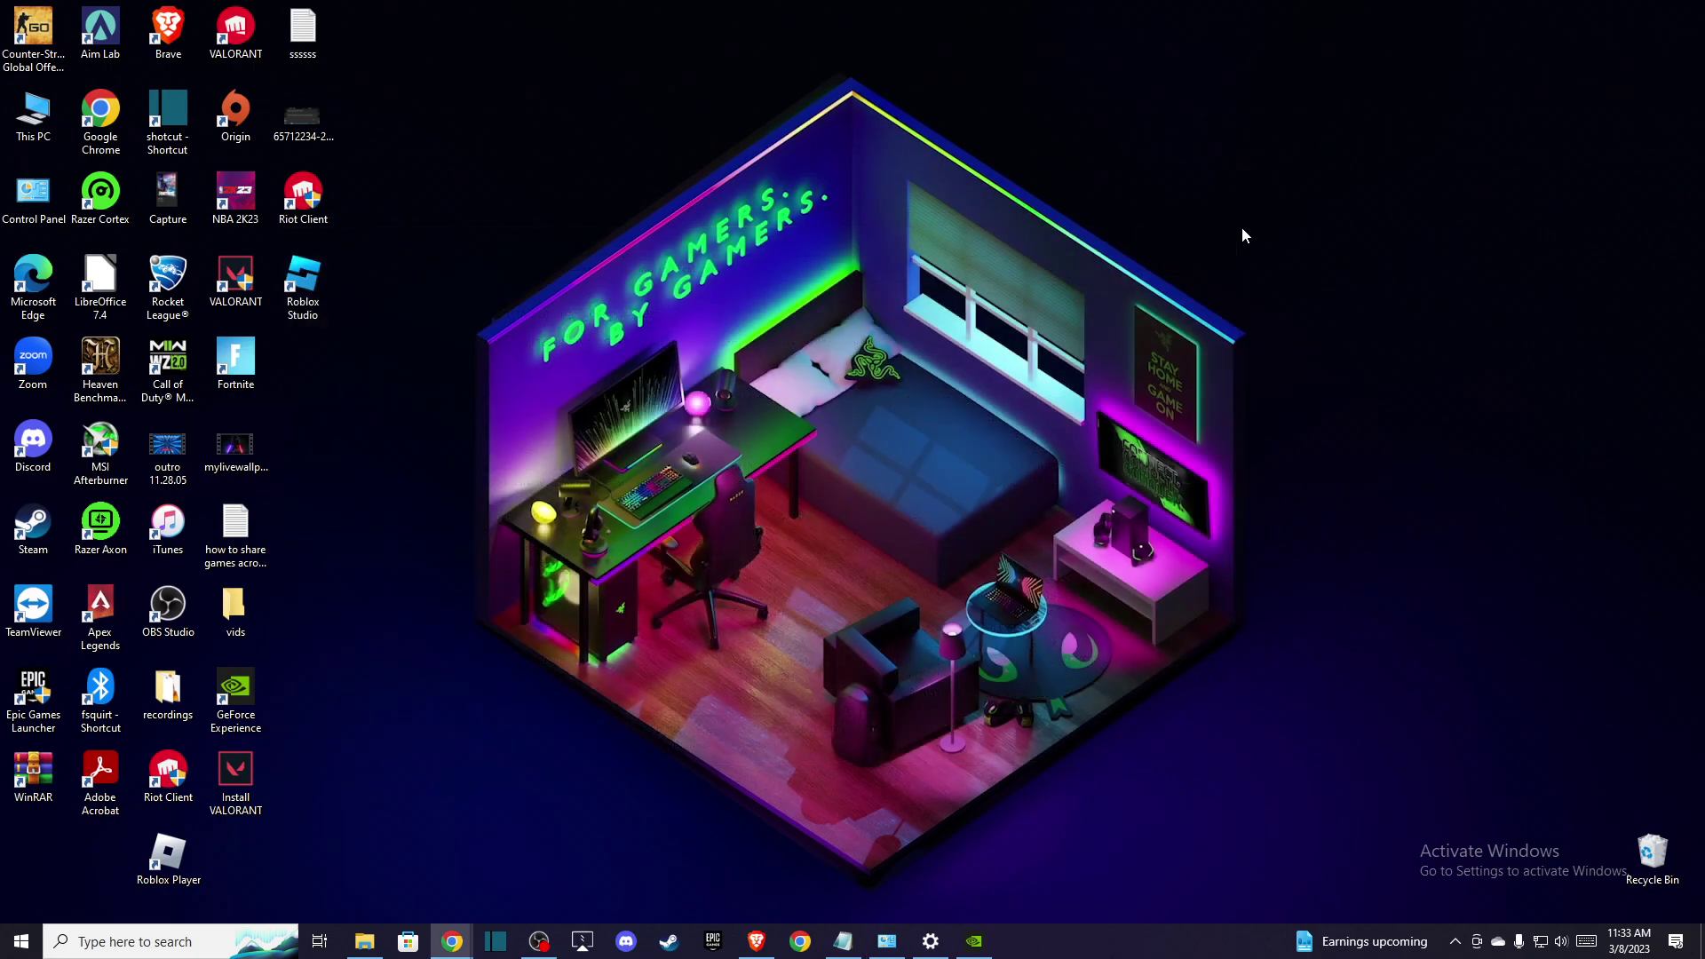
Switch to the Brave tab showing roblox.com/create and scroll down to Start Creating
{"action": "left_click", "coordinate": [755, 940]}
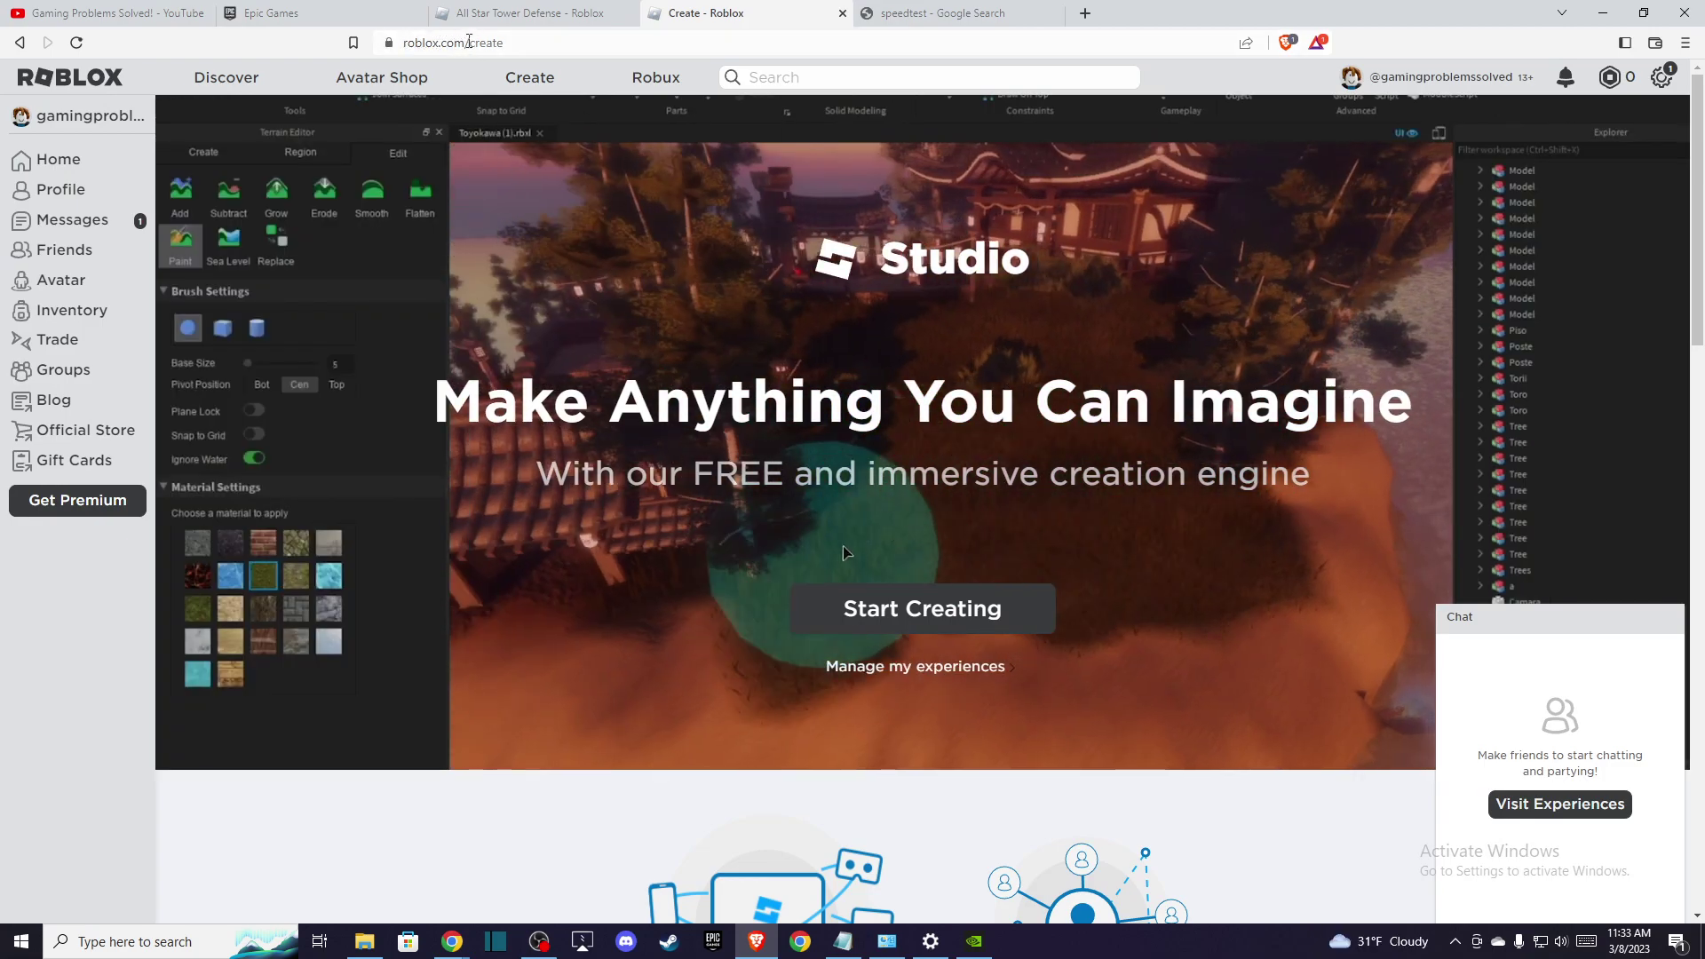
{"action": "scroll", "coordinate": [888, 488], "scroll_direction": "down", "scroll_amount": 2}
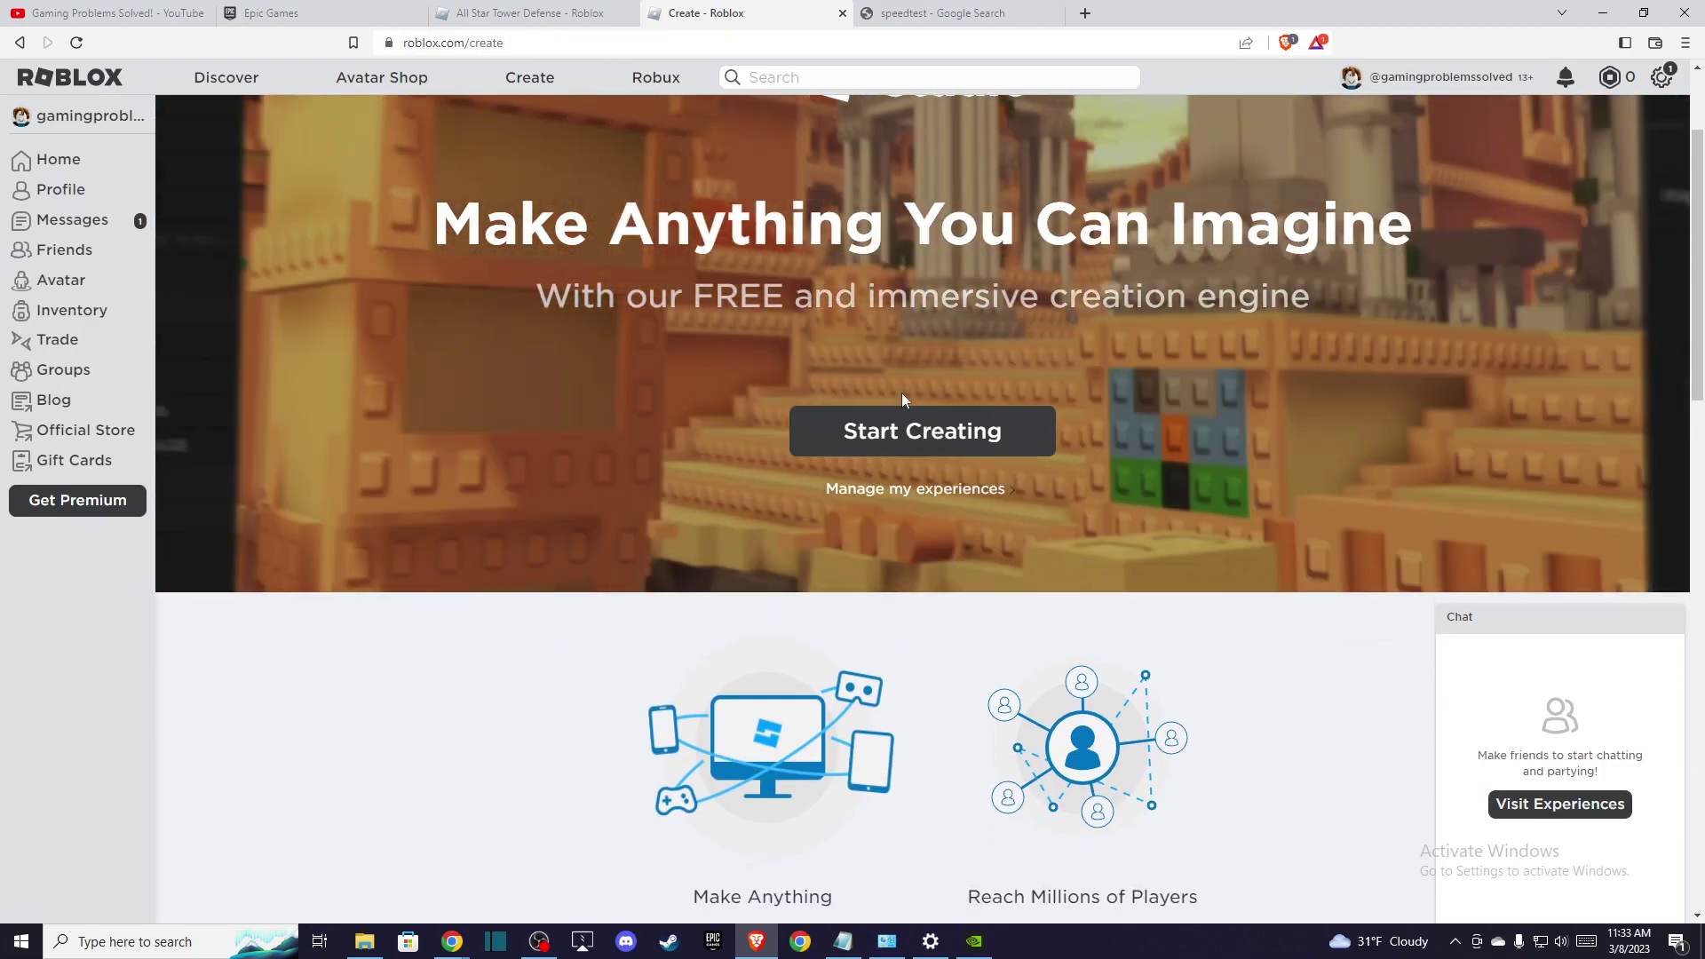